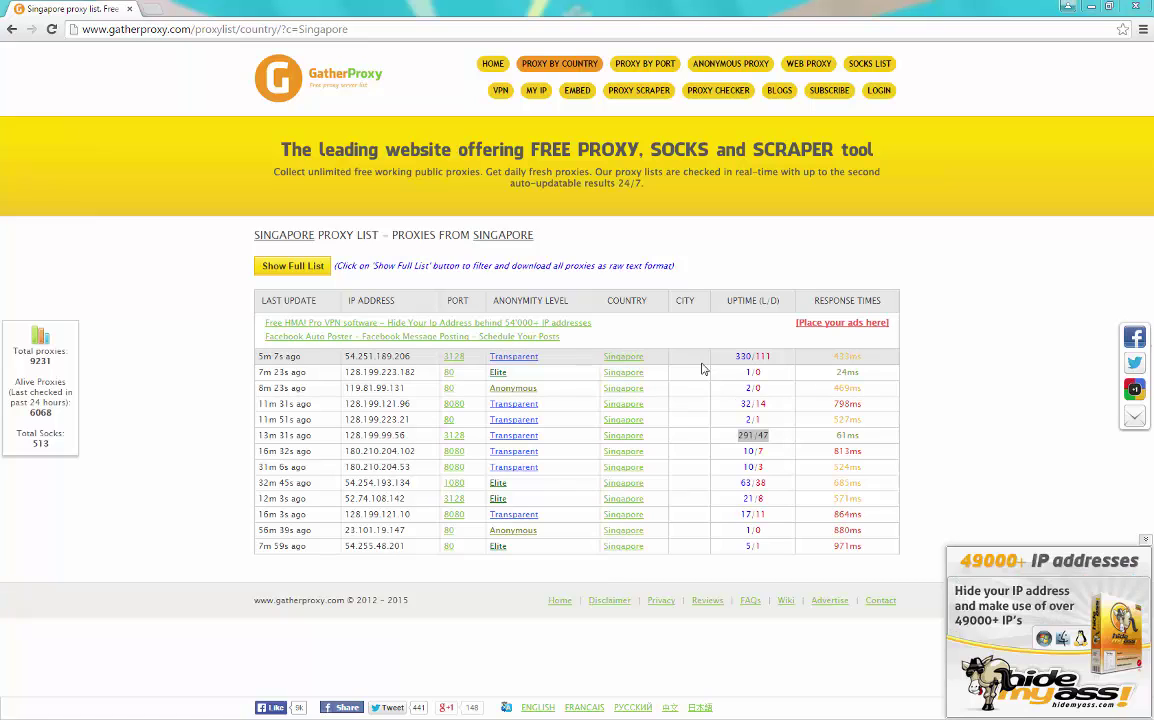
Open Blogger in a new tab to view its sign-in page, and close that tab
click(160, 12)
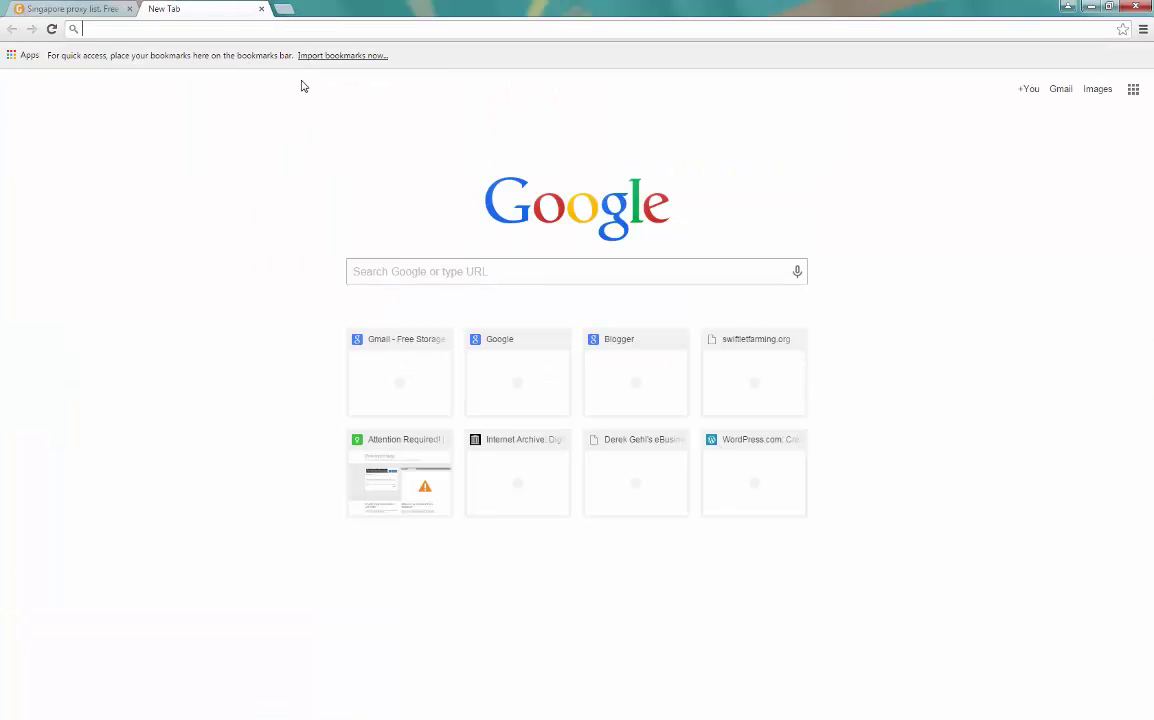
text(blo)
key(Return)
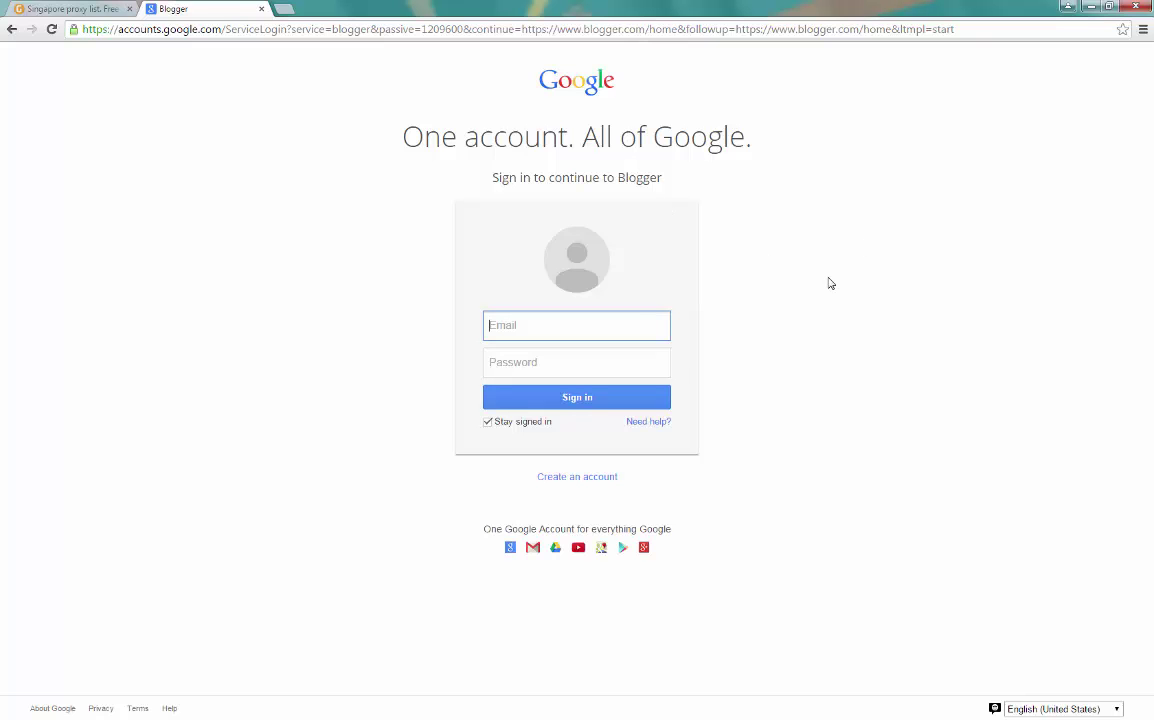
click(261, 8)
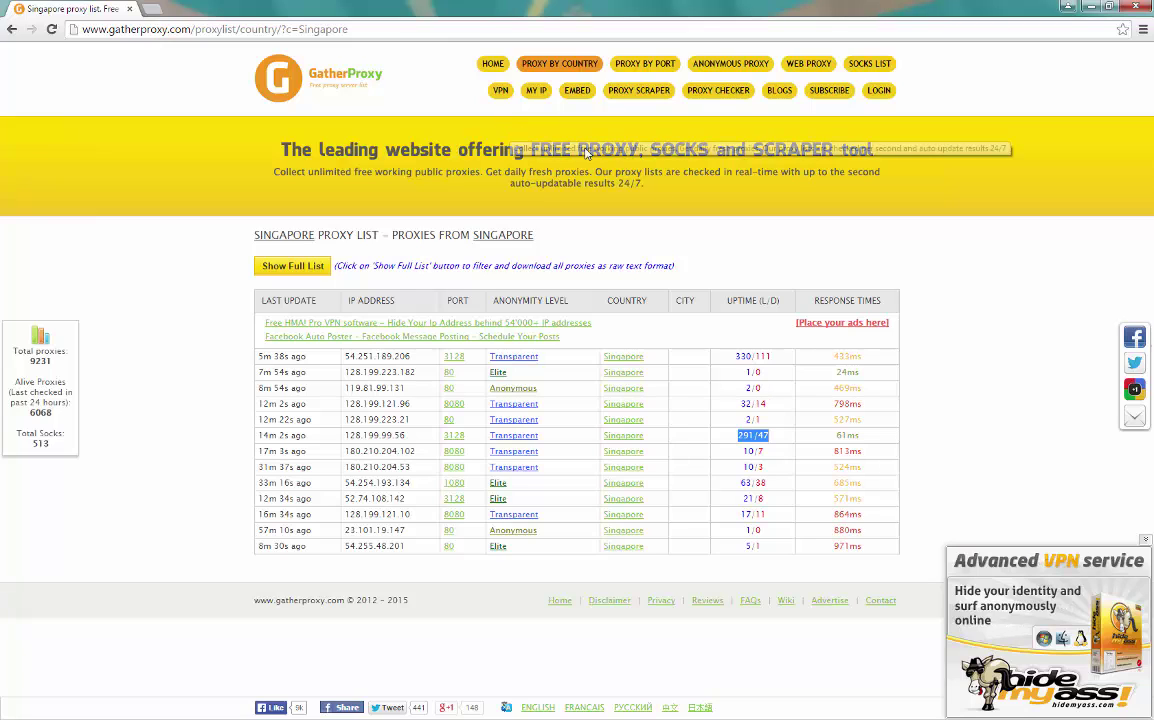
click(1006, 243)
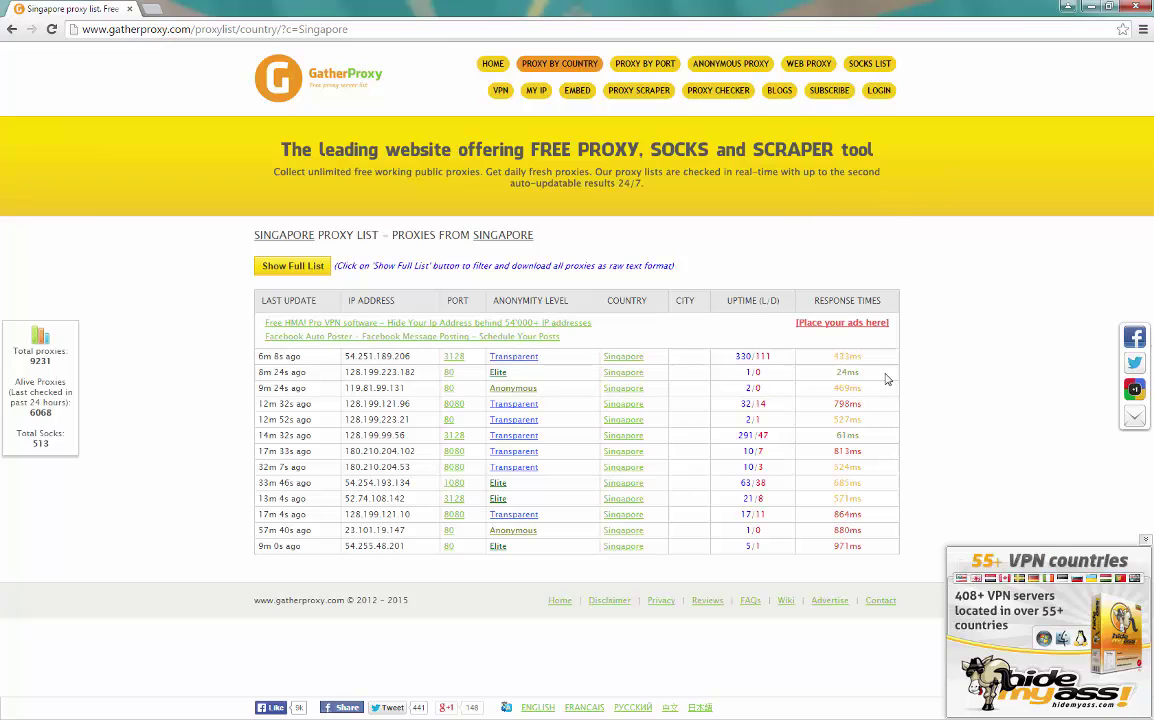
Open the Internet Properties connection options through the change proxy settings option in the browser's advanced settings
click(1144, 31)
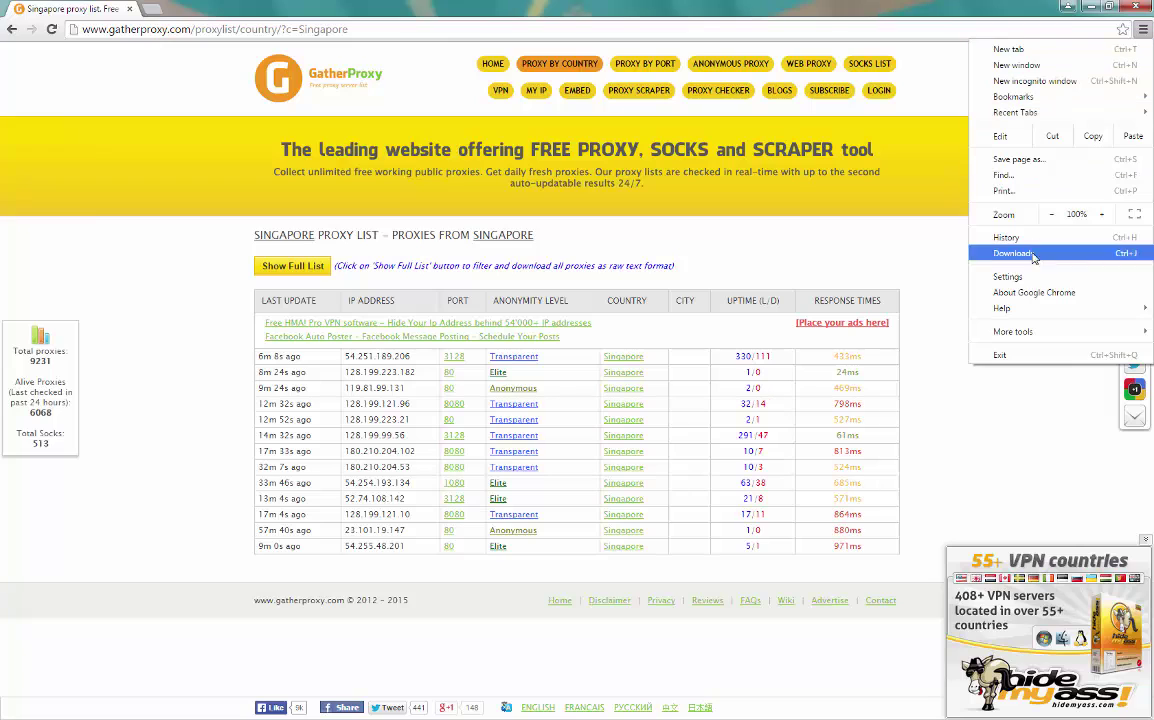
click(1009, 277)
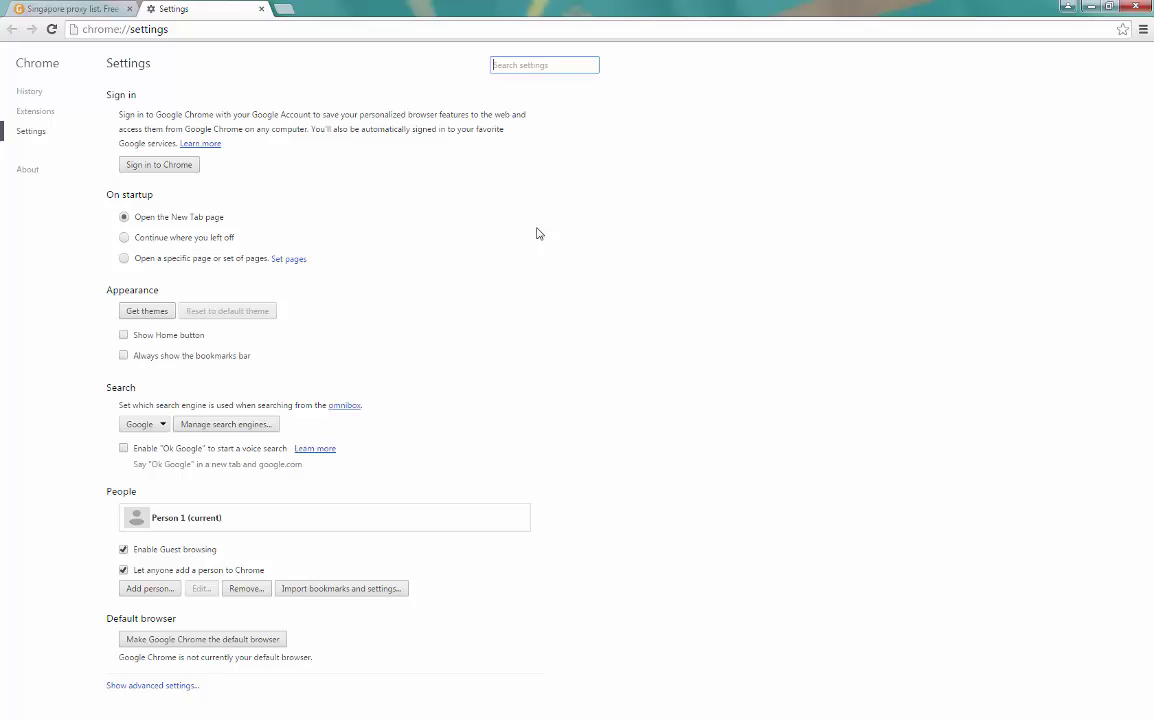
click(725, 250)
click(135, 687)
scroll(508, 506, down, 8)
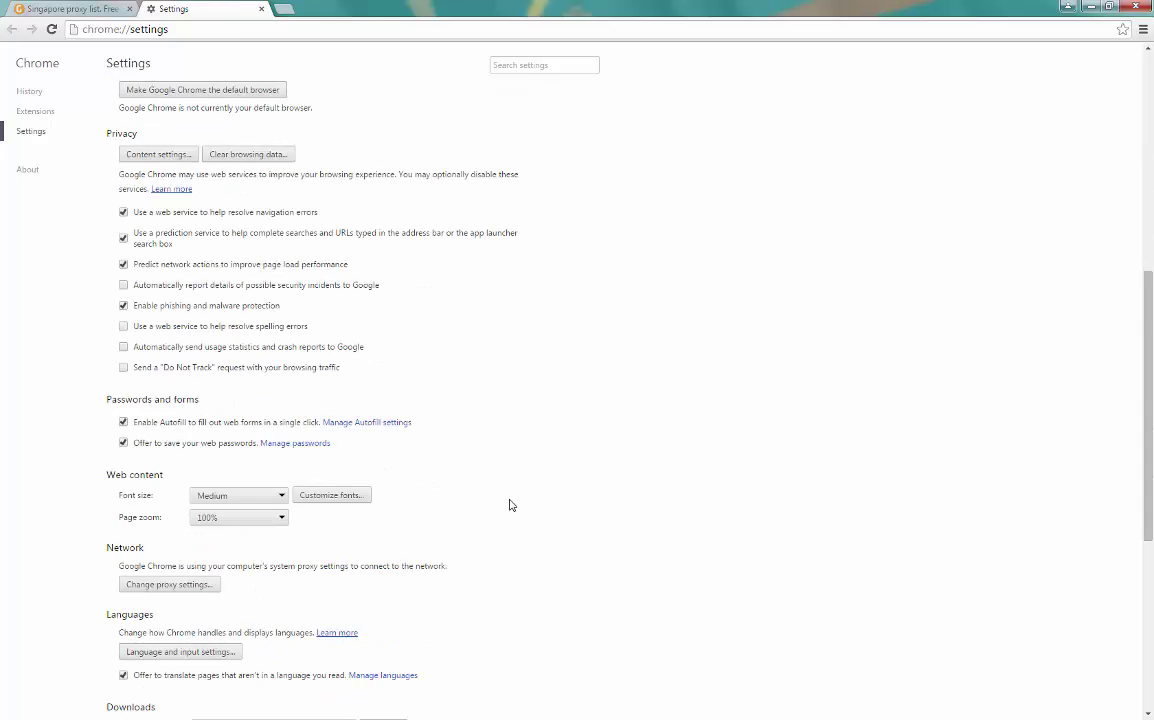
click(213, 449)
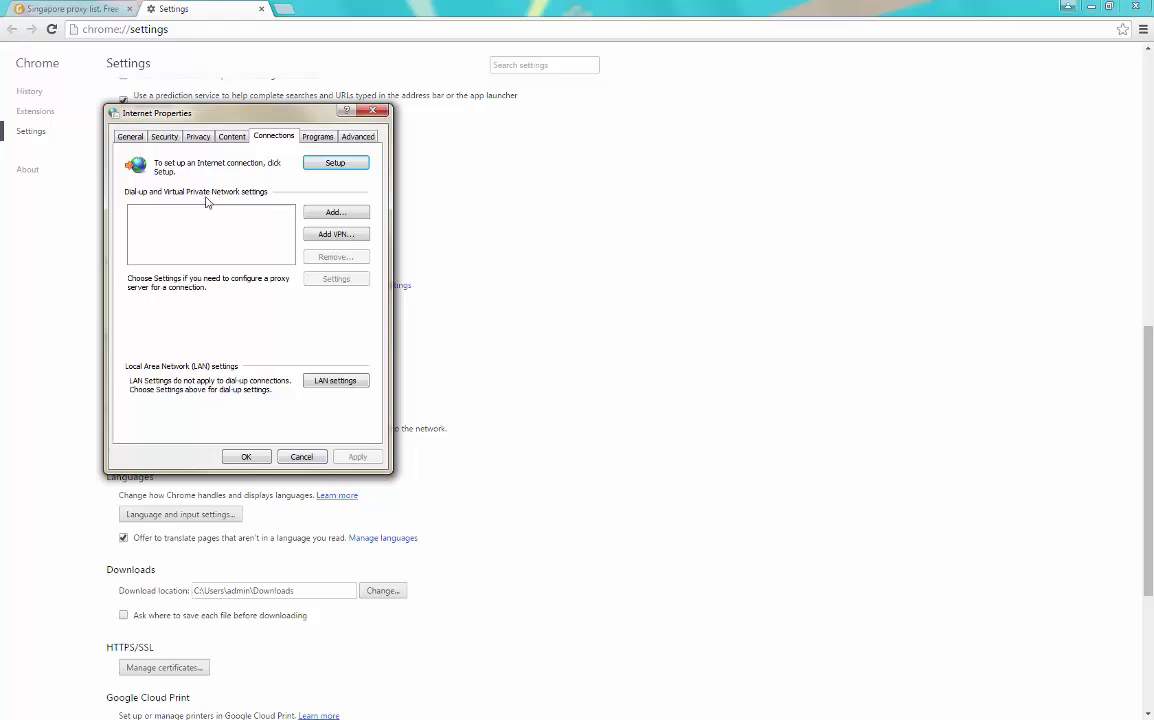
drag(200, 113, 562, 167)
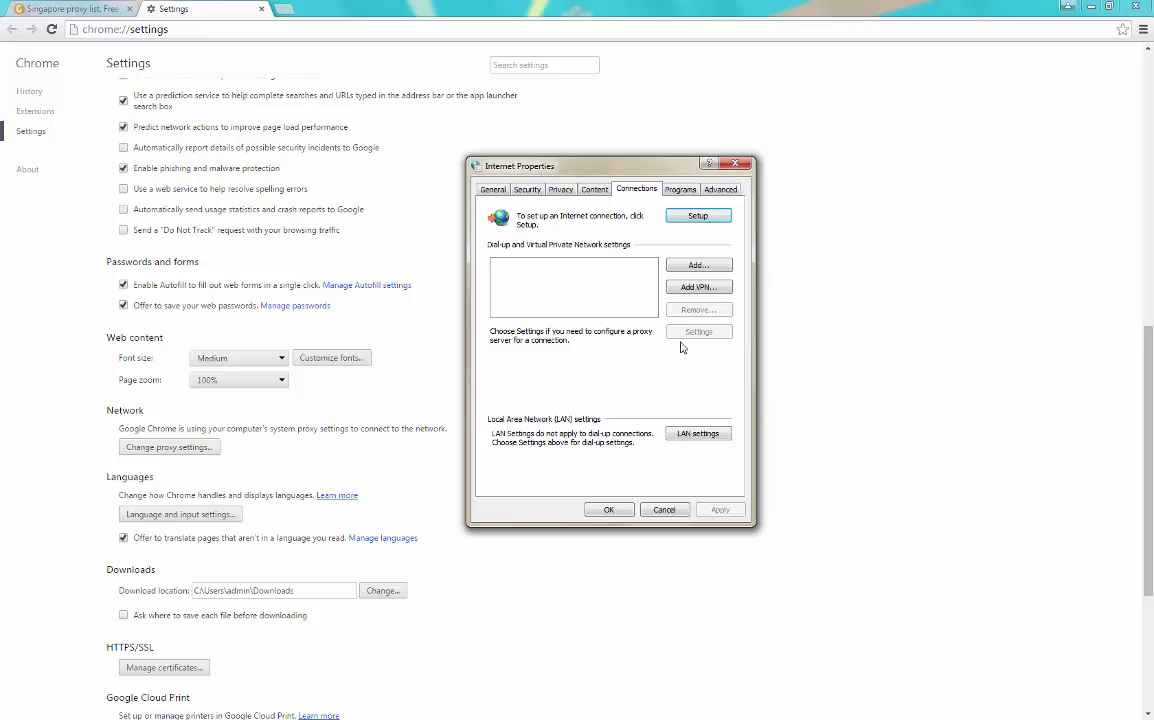
In the LAN settings, enable the proxy server for the LAN and disable automatic detection of settings
click(697, 433)
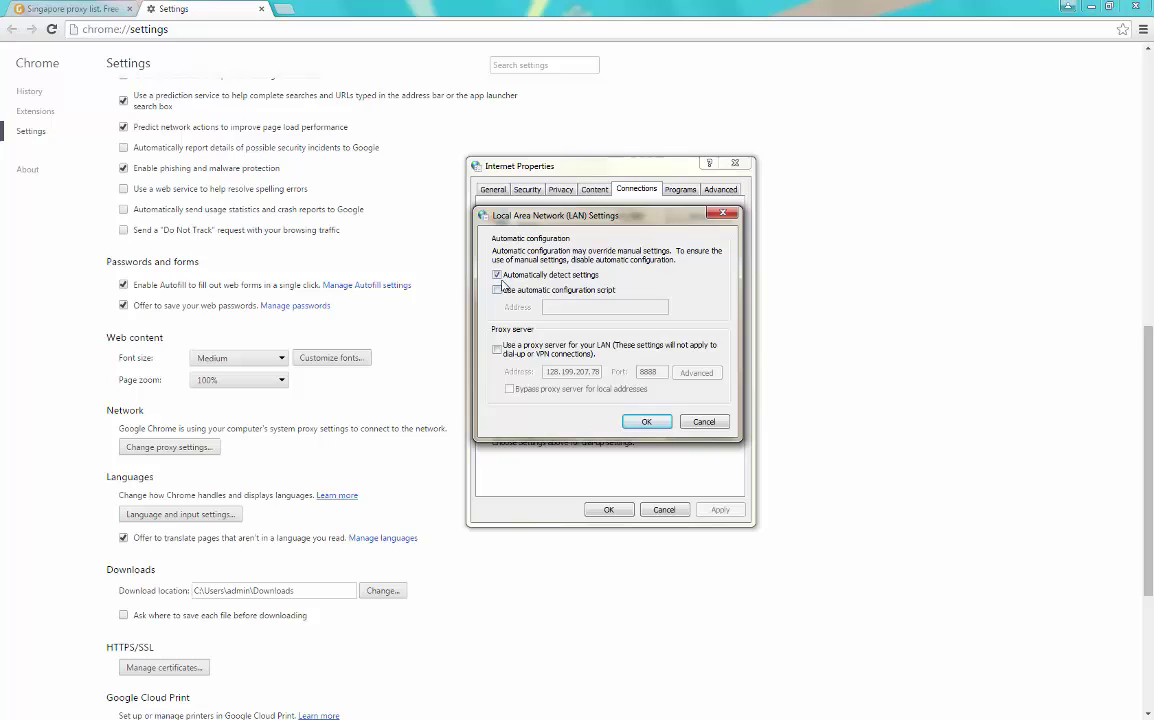
click(497, 349)
click(497, 274)
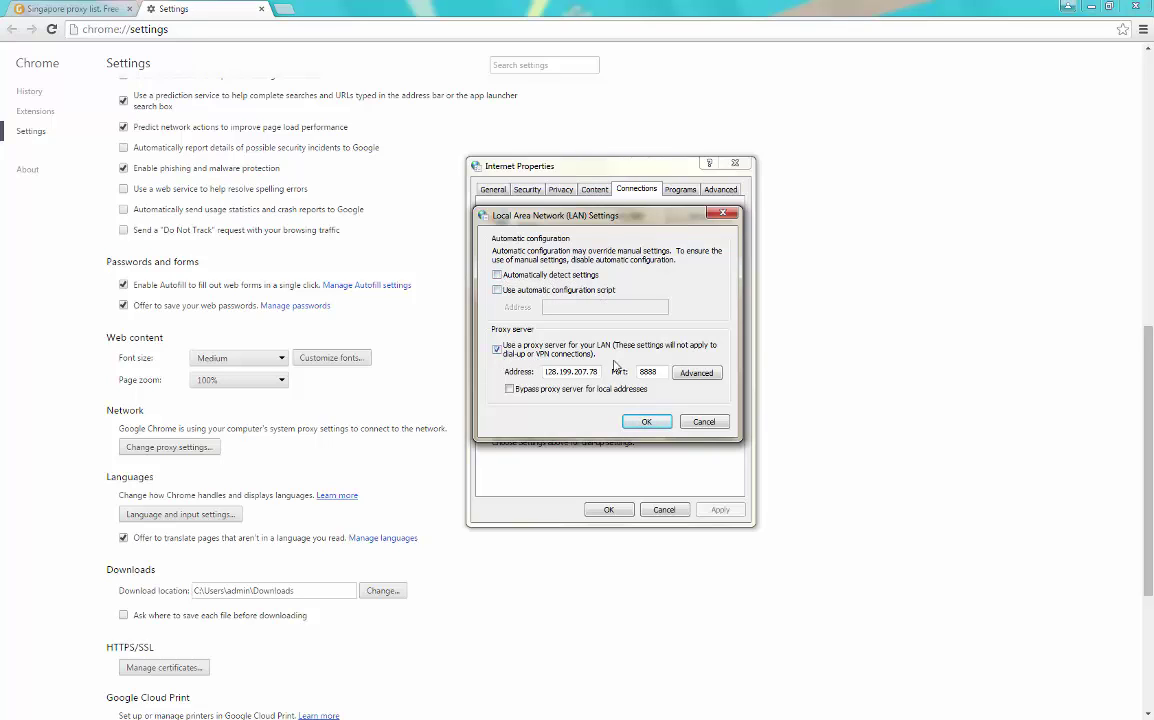
Clear the existing proxy server address and port in the LAN settings
key(Delete)
key(Delete)
key(Delete)
key(Delete)
key(Delete)
key(Delete)
key(Delete)
key(Delete)
key(Delete)
key(Delete)
key(Delete)
key(Delete)
key(Delete)
key(Delete)
click(655, 372)
key(BackSpace)
key(BackSpace)
key(BackSpace)
key(BackSpace)
Reload the GatherProxy Singapore proxy list and compare the proxies' response times and uptime
click(66, 11)
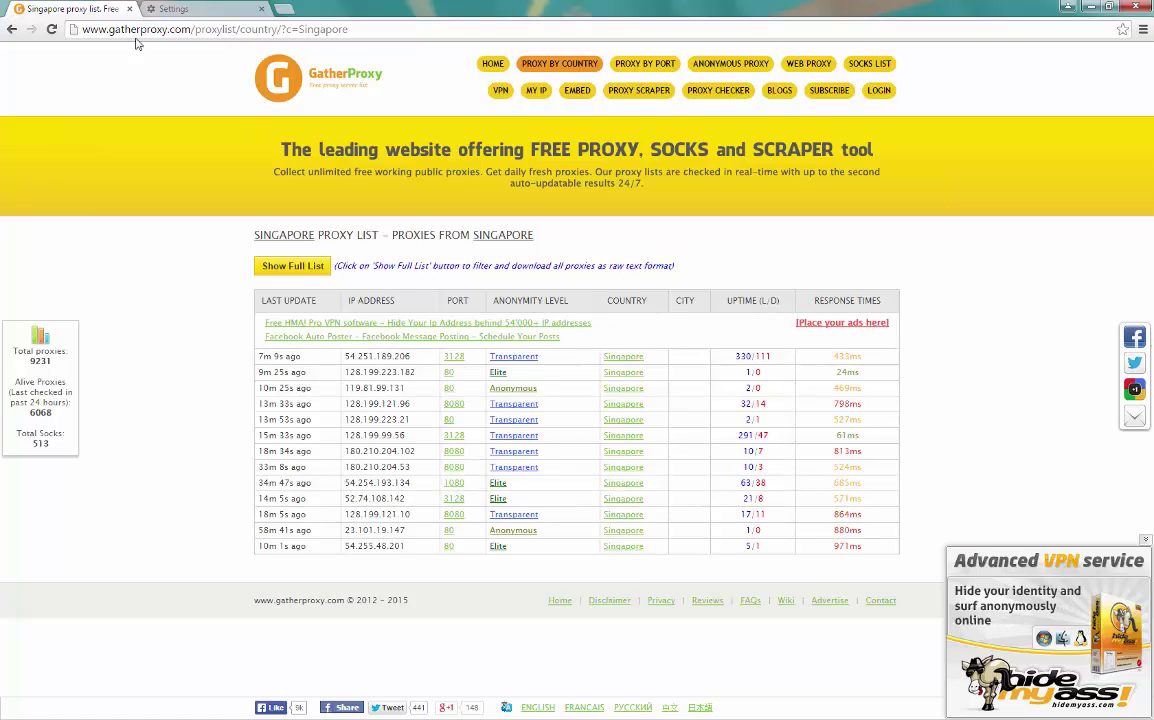
click(346, 30)
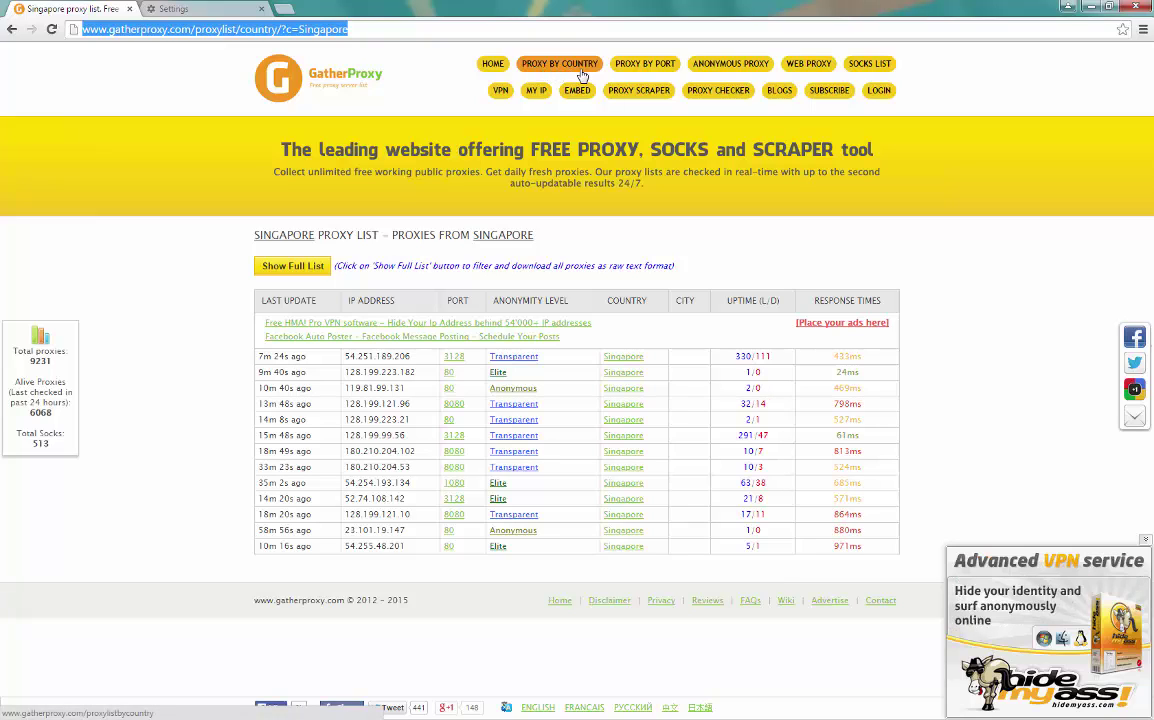
click(474, 31)
key(Return)
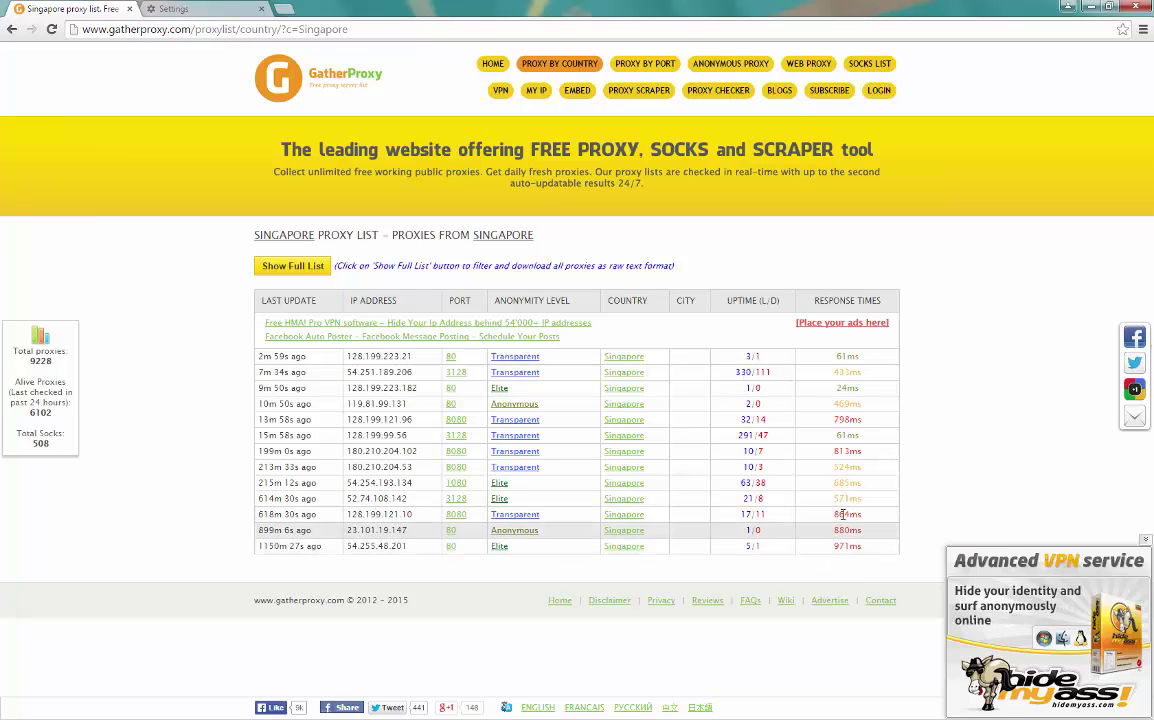
double_click(839, 387)
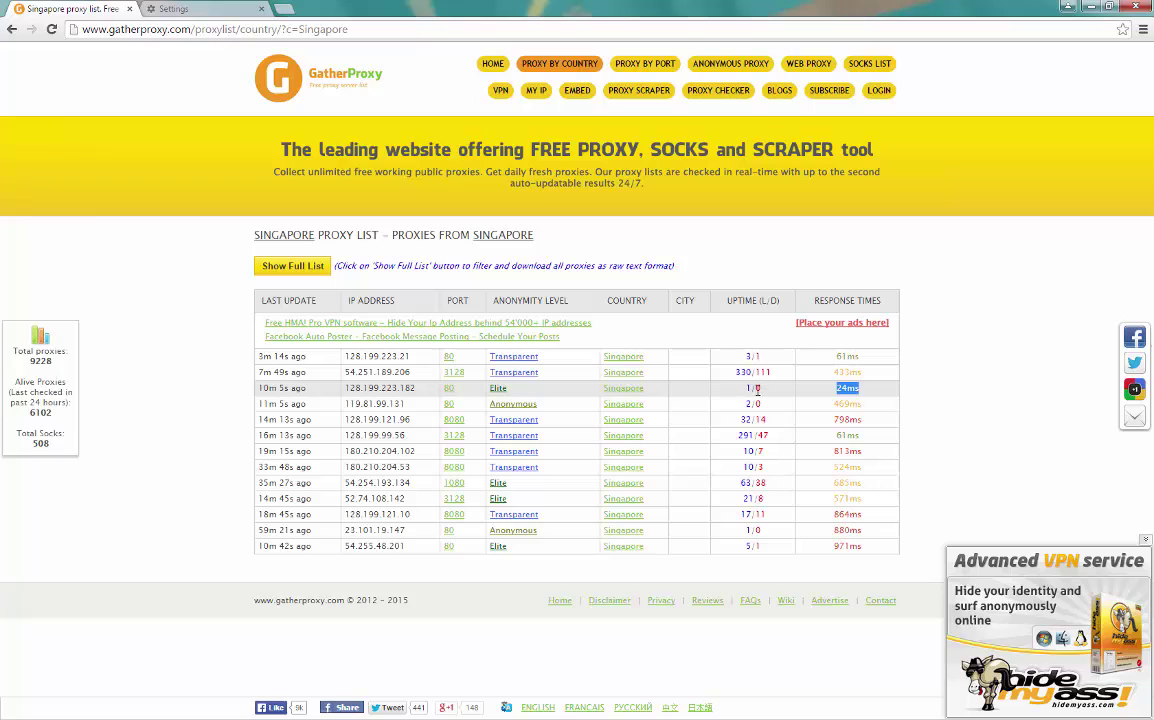
mouse_move(760, 395)
mouse_down()
mouse_move(237, 401)
mouse_move(870, 399)
mouse_move(278, 404)
mouse_move(252, 384)
mouse_move(747, 389)
mouse_up()
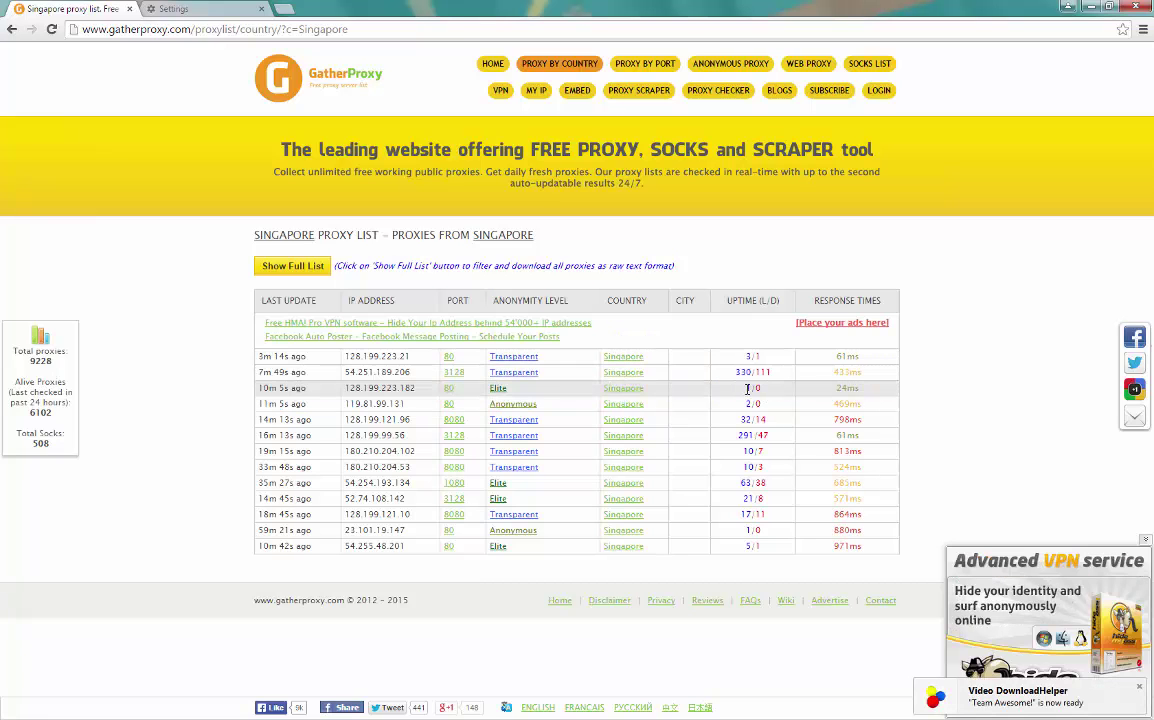
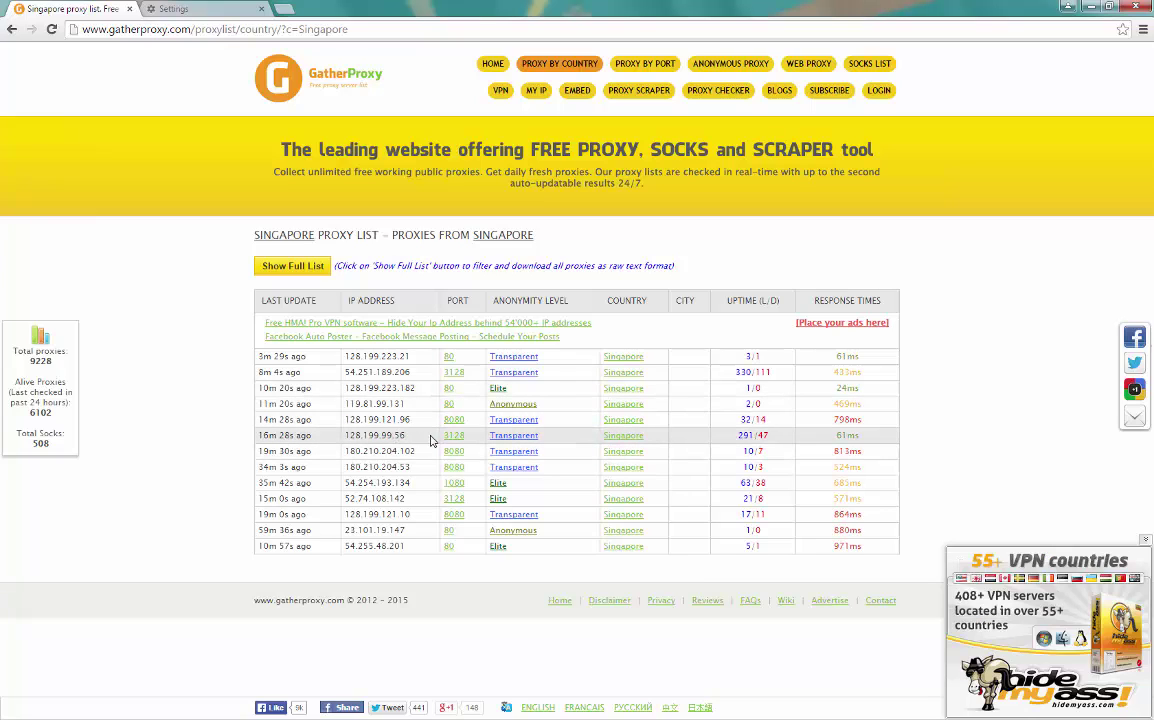
drag(857, 436, 838, 436)
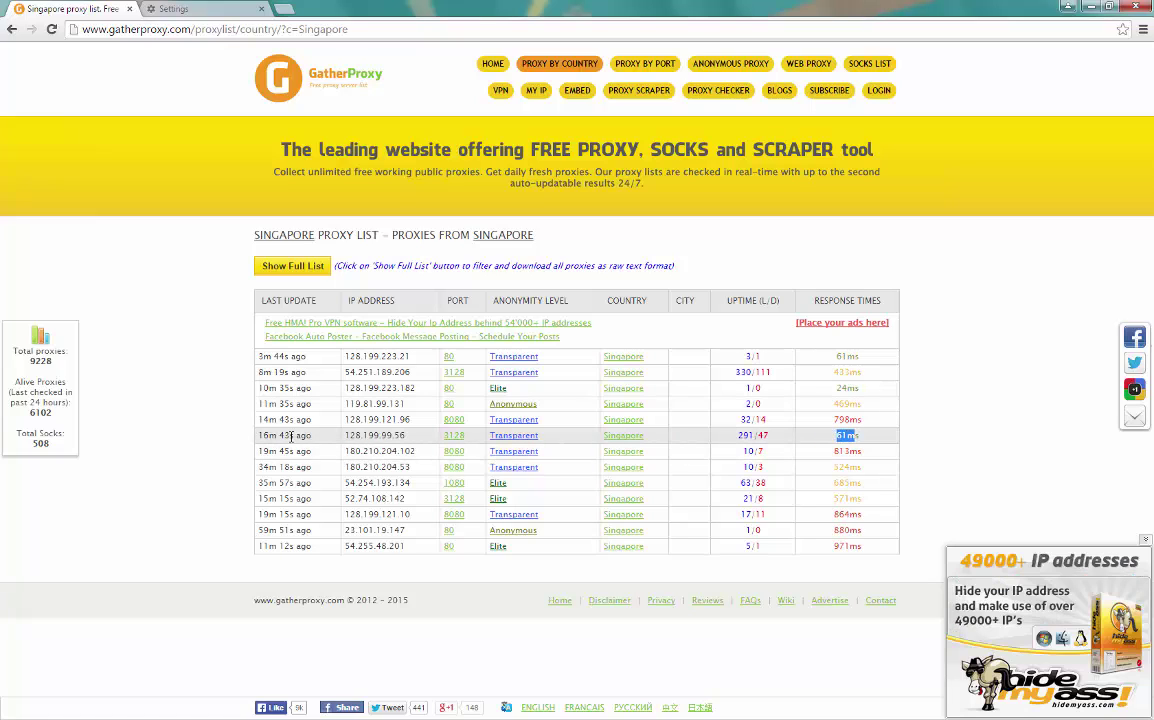
Copy the IP address 128.199.99.56 from the Singapore proxy list into the LAN proxy server address
drag(350, 435, 383, 438)
key(ctrl+c)
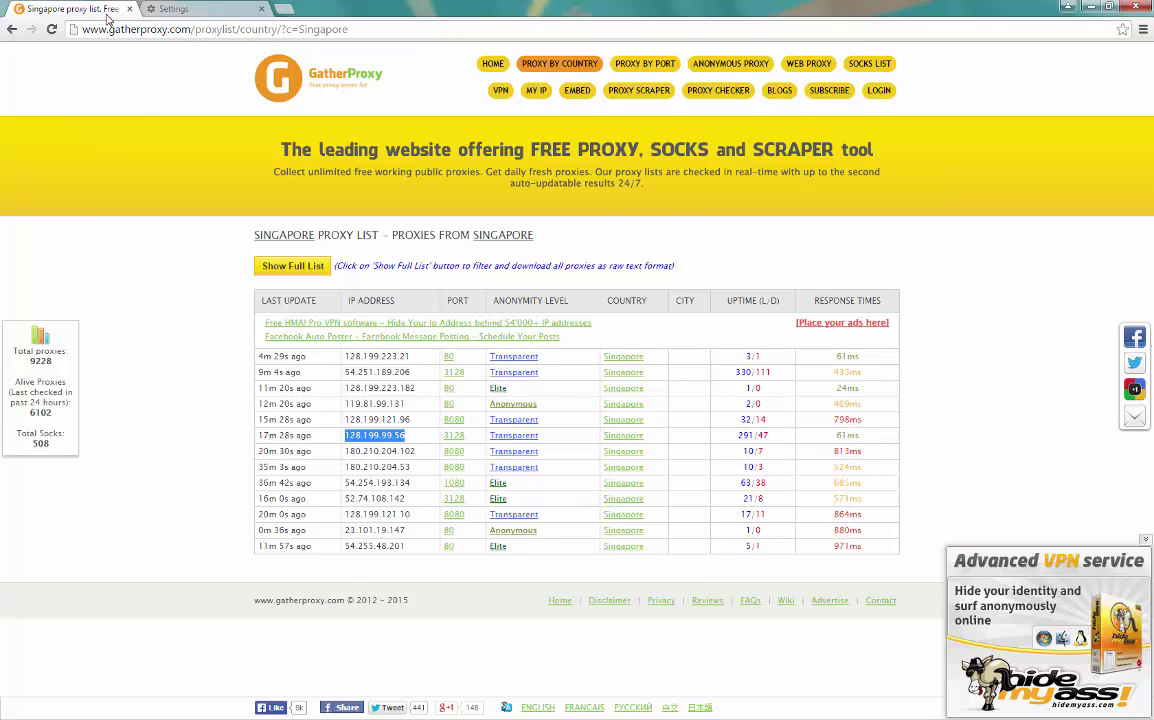
click(165, 9)
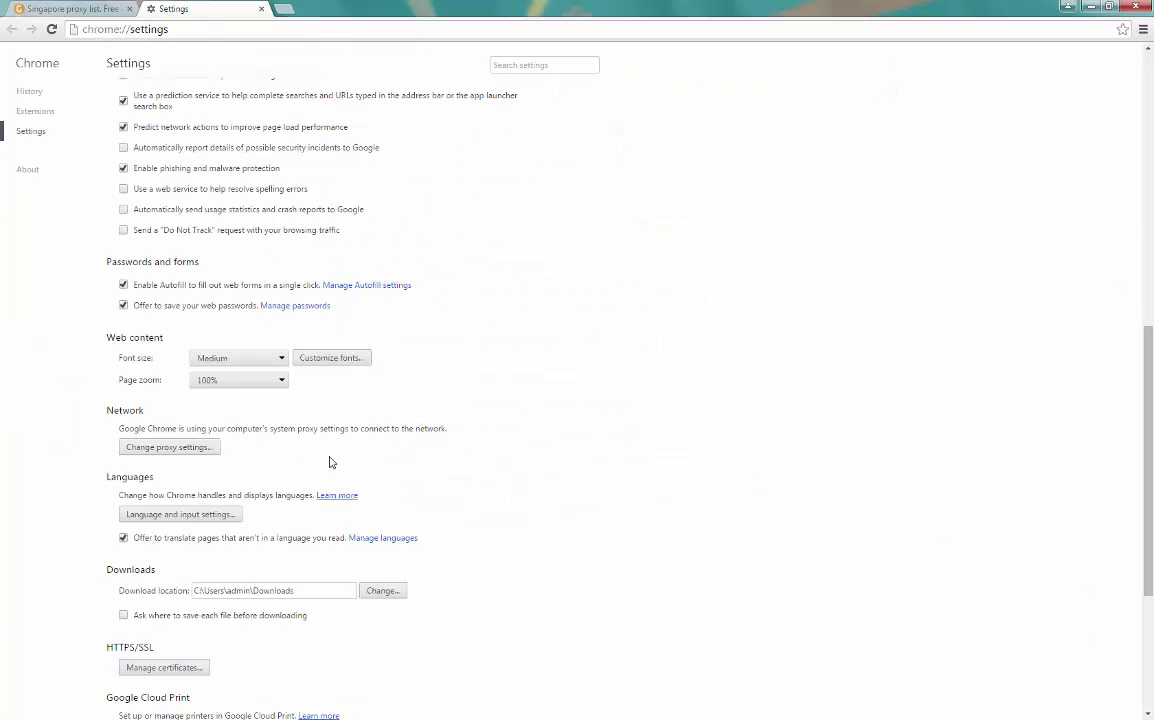
click(165, 447)
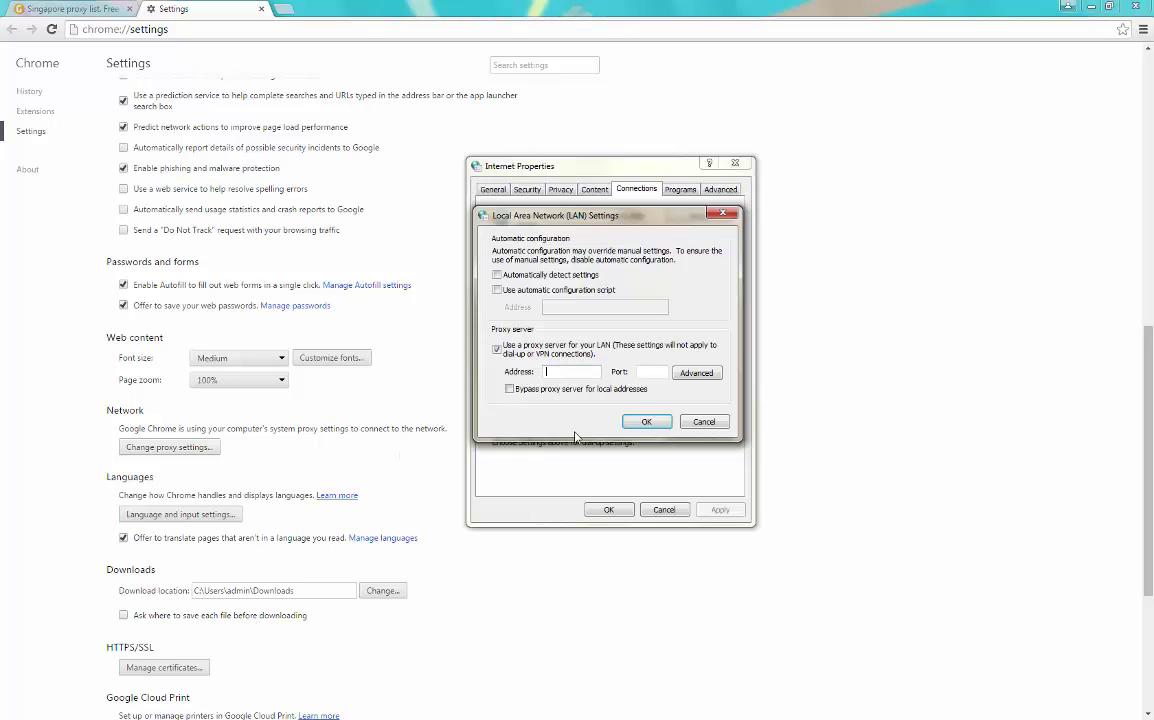
click(572, 372)
key(ctrl+v)
Set the LAN proxy port to 3128, as listed for the chosen proxy, and save the LAN settings and Internet Properties
click(70, 9)
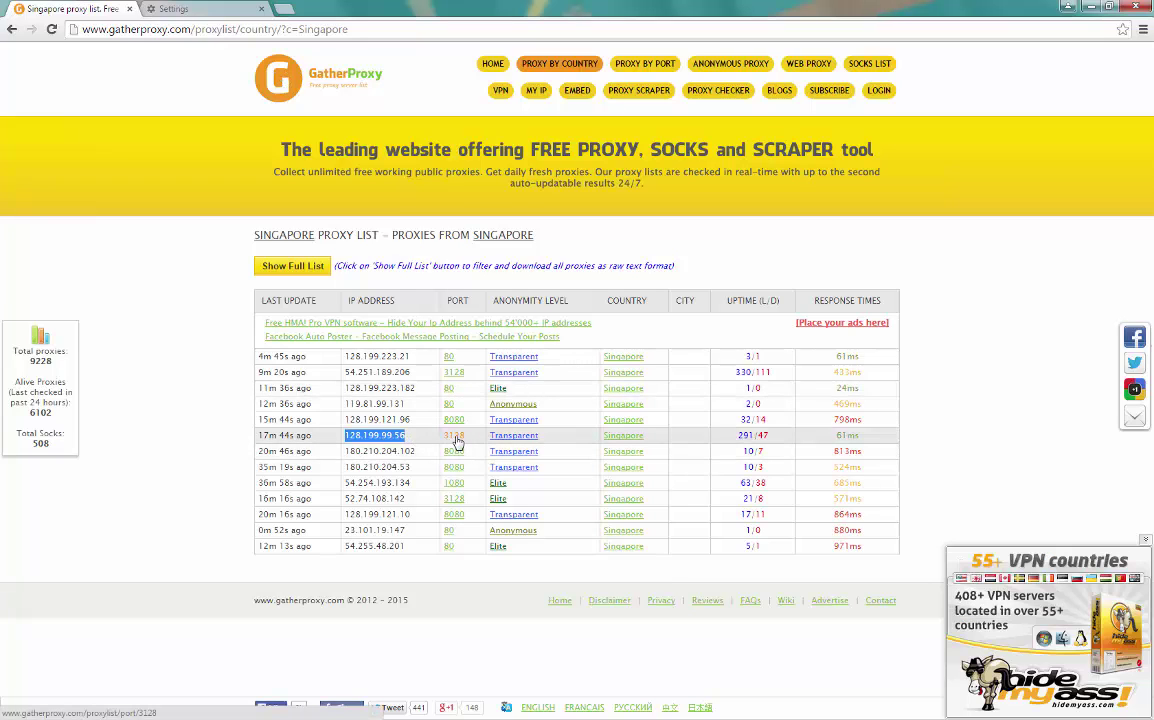
click(168, 9)
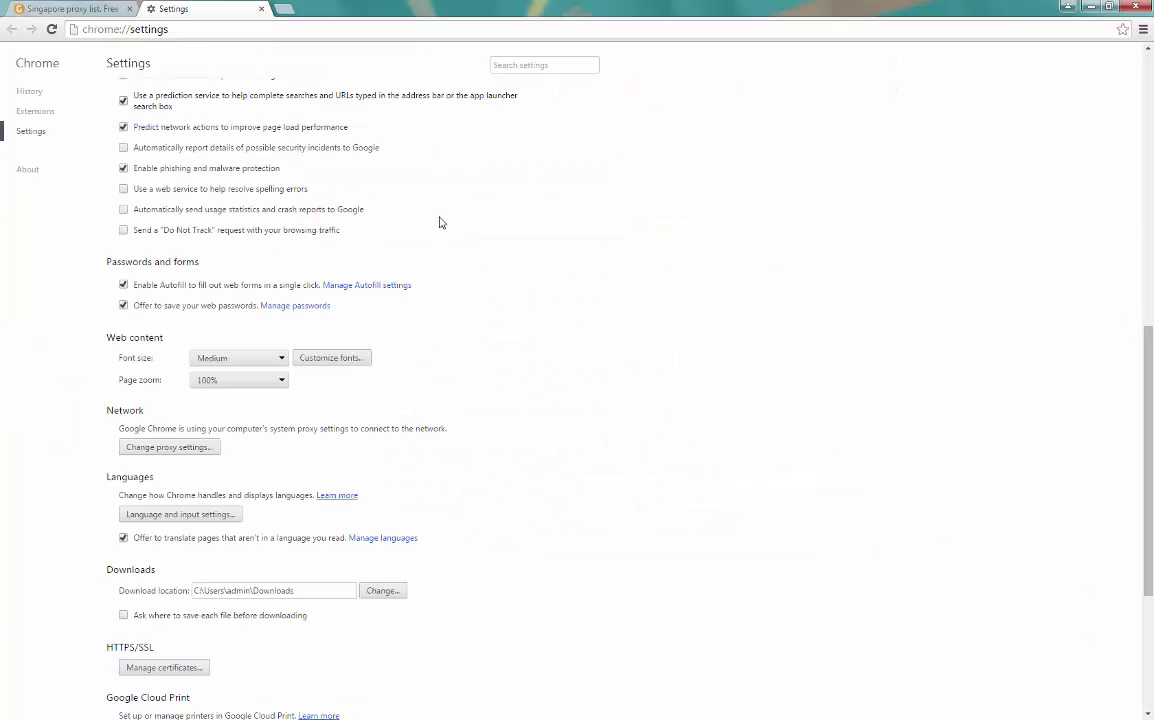
click(190, 447)
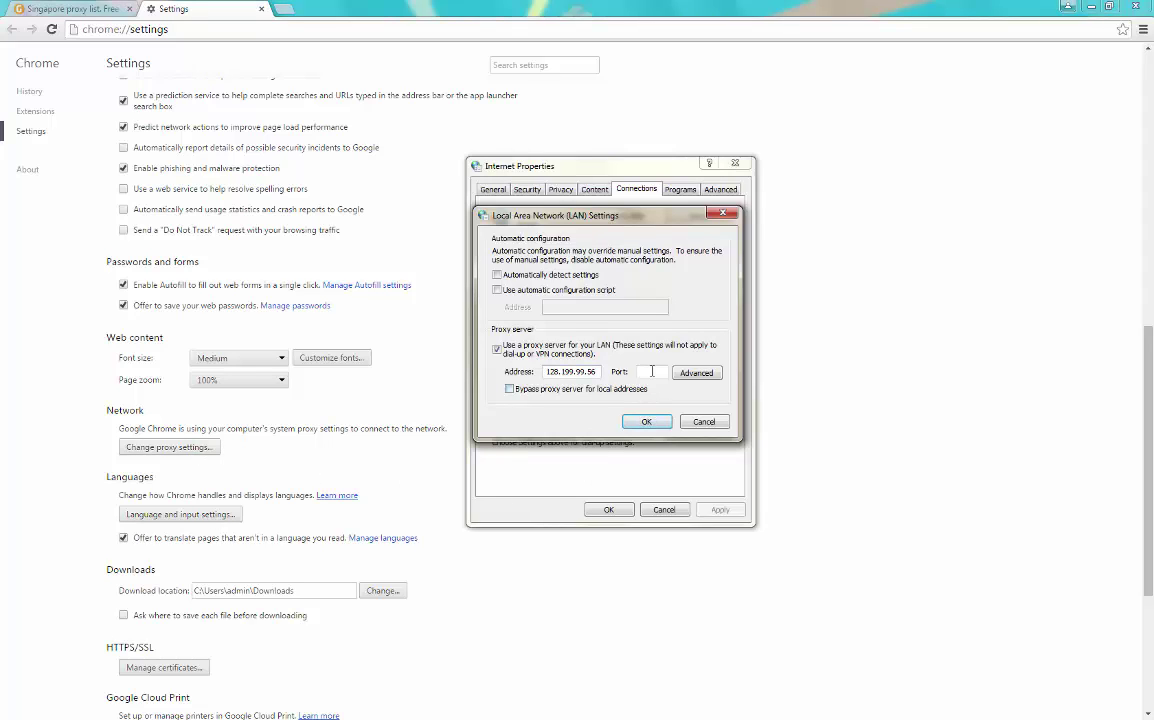
click(652, 371)
click(656, 426)
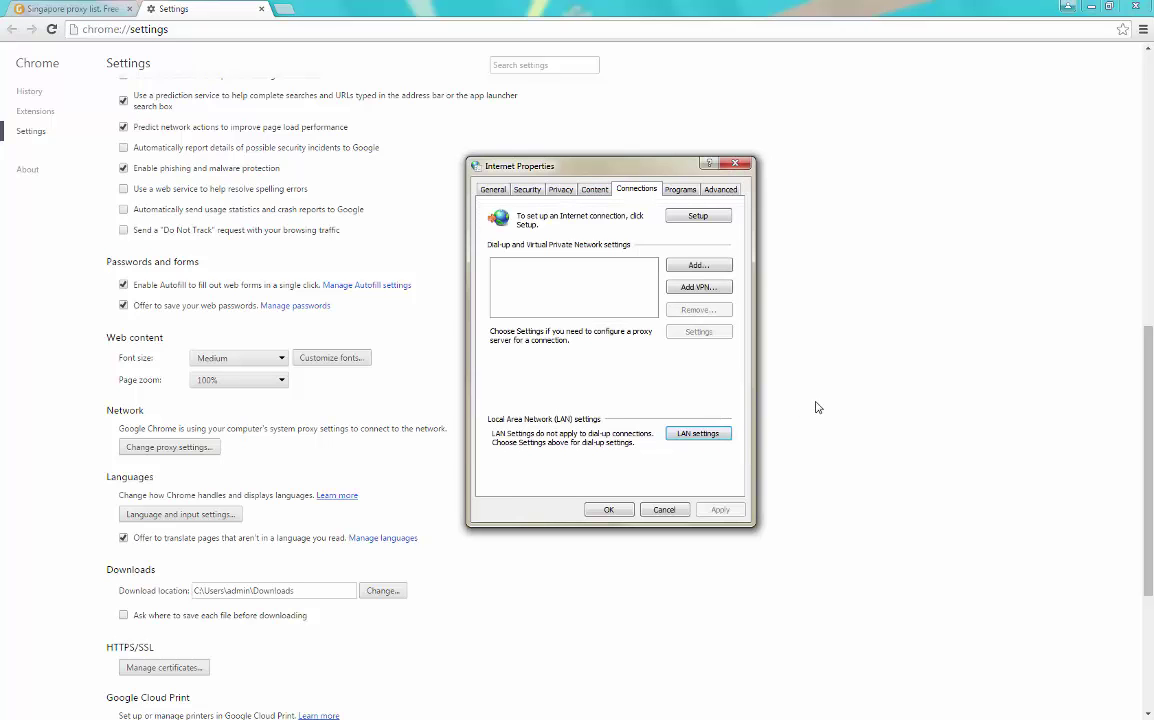
click(622, 512)
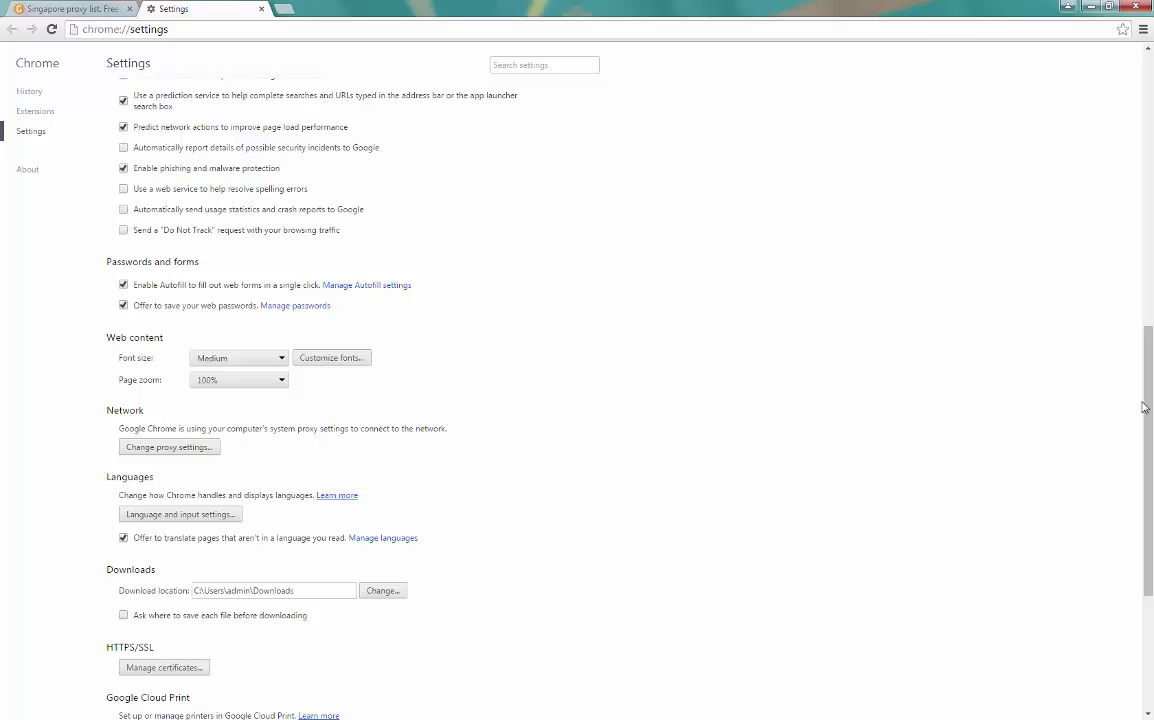
Reopen the LAN settings, disable the proxy server and enable automatic detection of settings
drag(1145, 395, 1145, 130)
scroll(700, 400, down, 5)
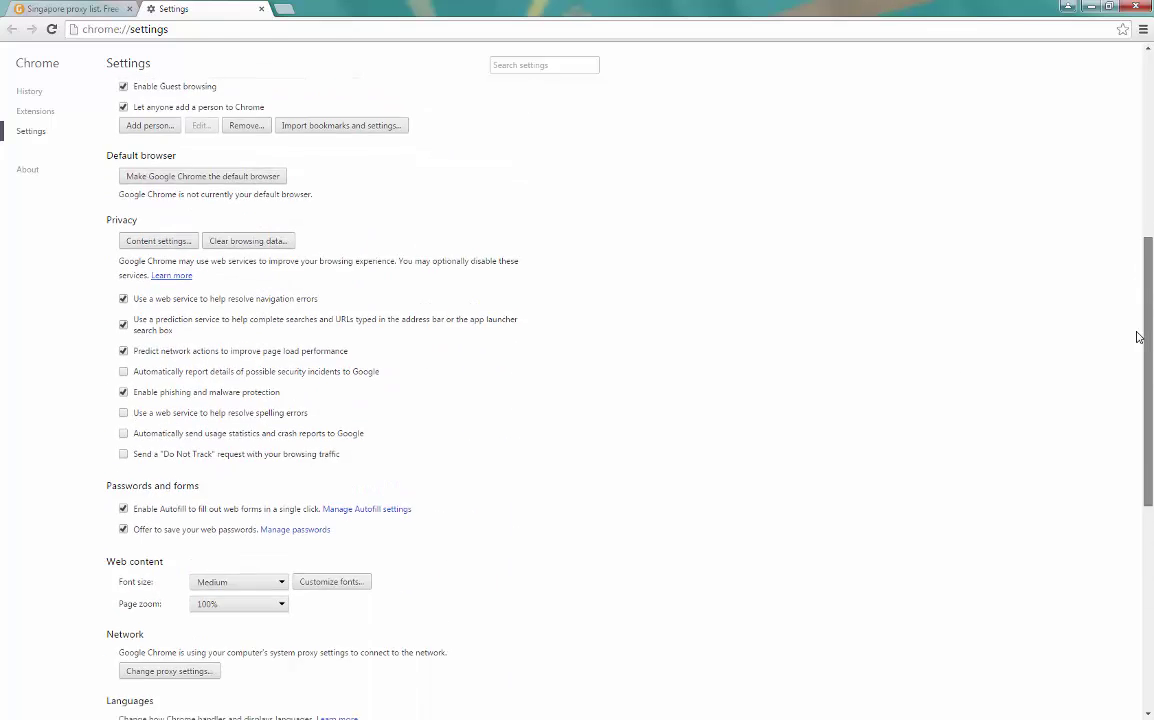
click(205, 605)
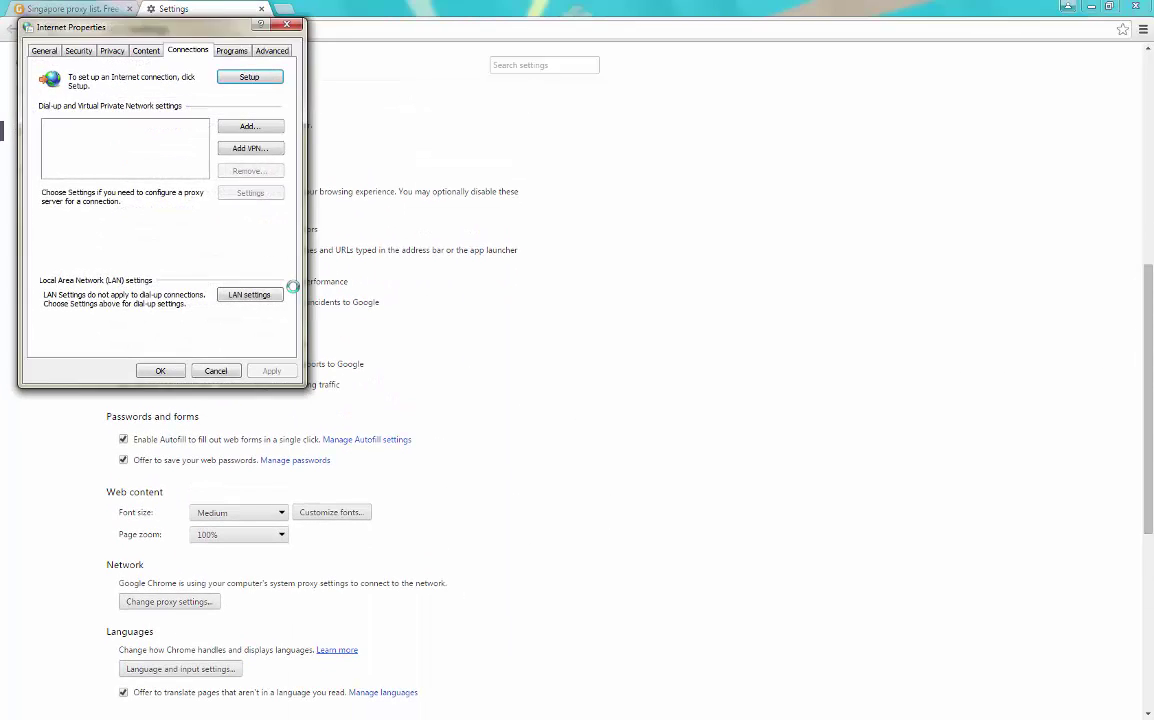
click(249, 295)
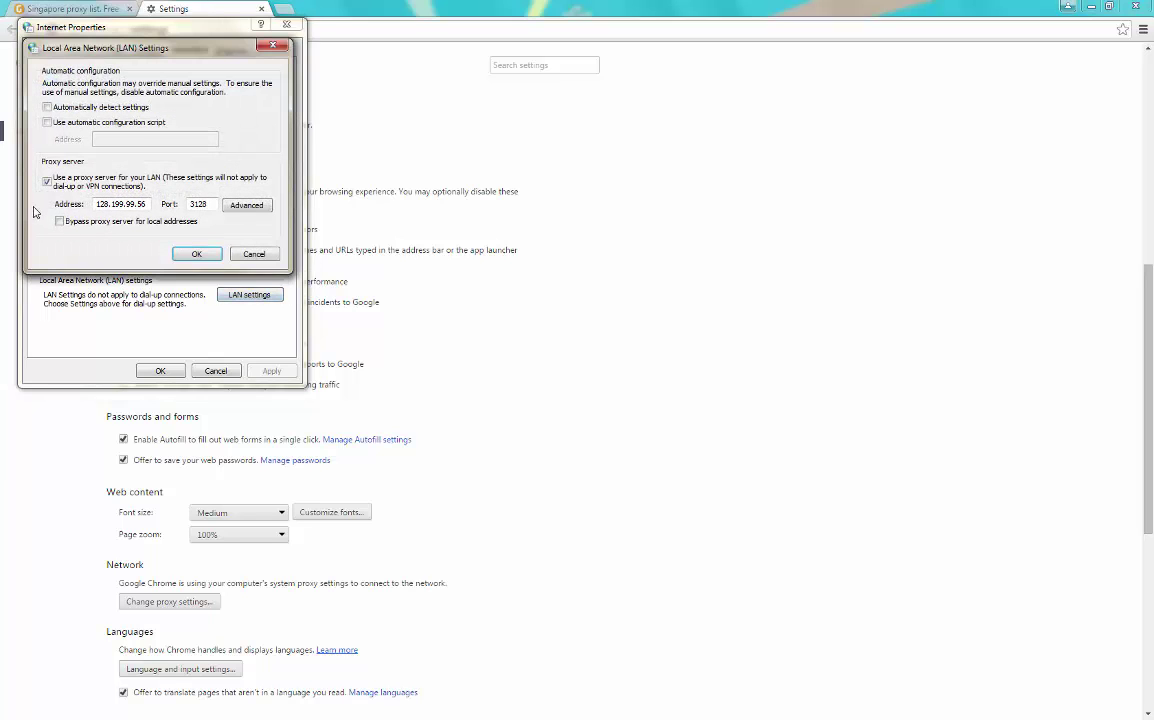
click(47, 181)
click(47, 107)
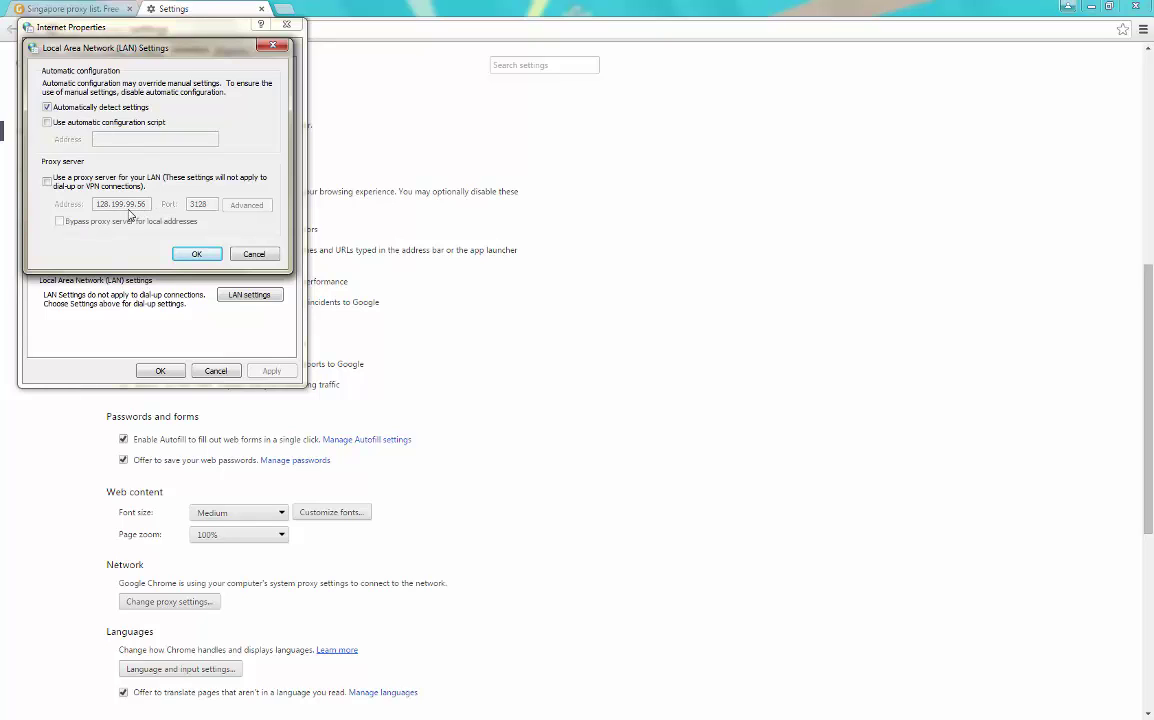
Re-enable the LAN proxy server with automatic detection turned off, and confirm both dialogs
click(48, 181)
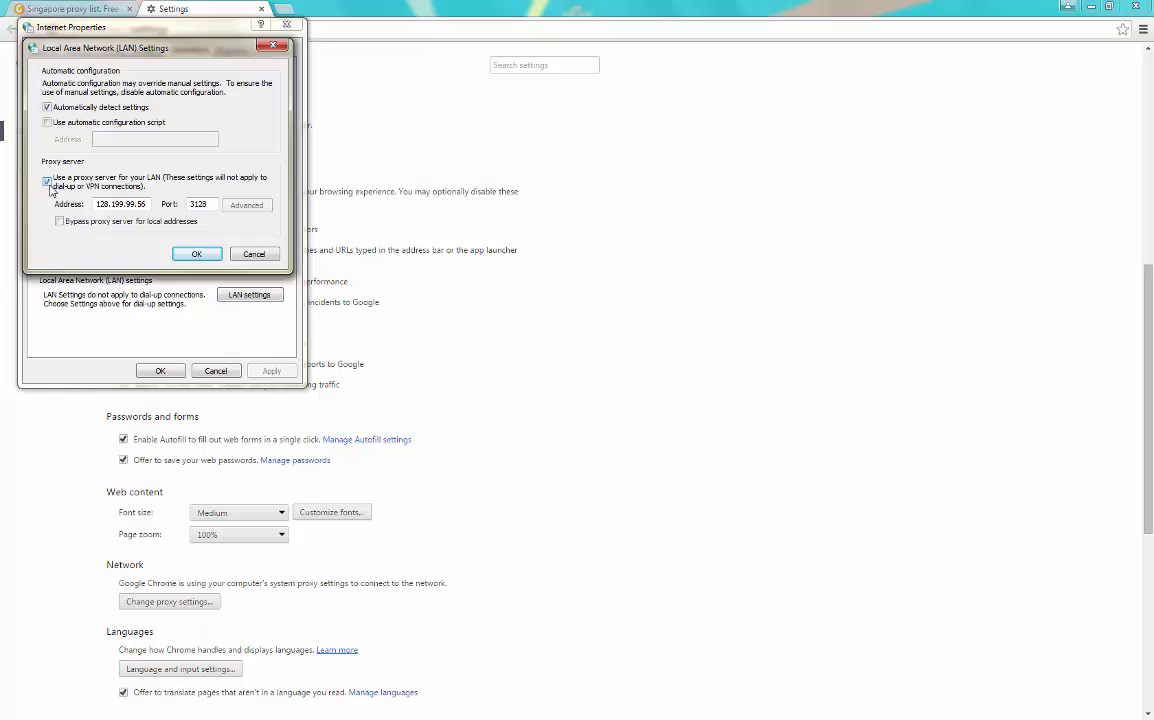
click(47, 107)
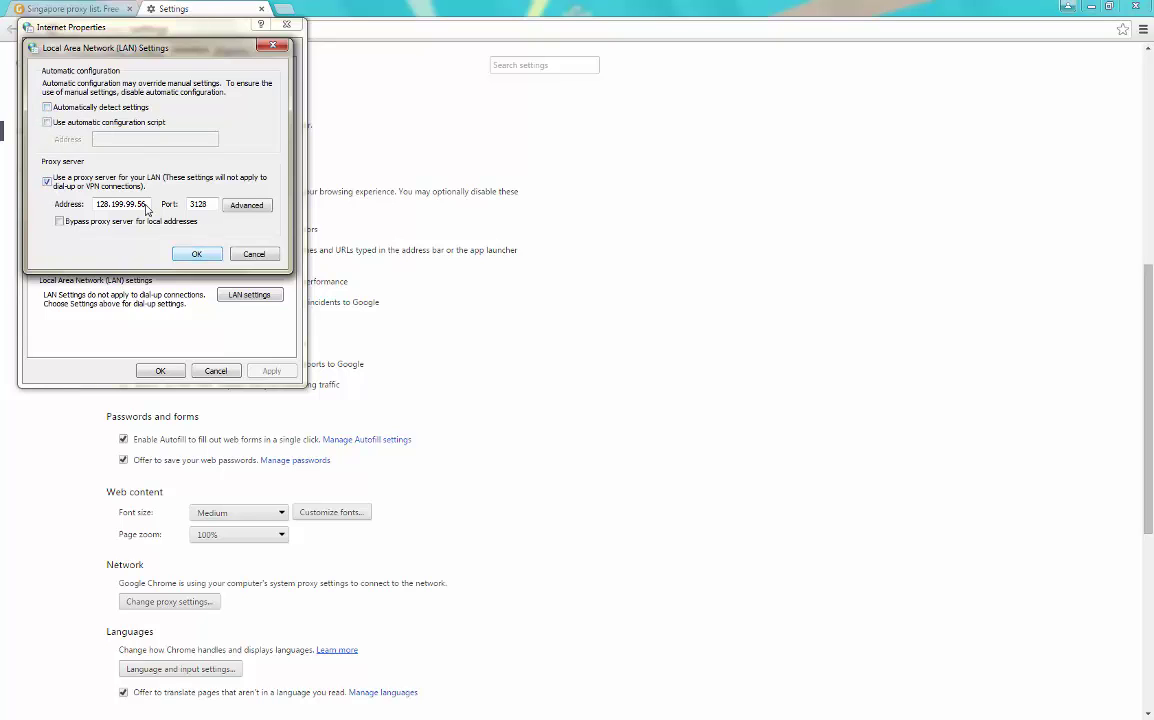
click(192, 254)
click(178, 371)
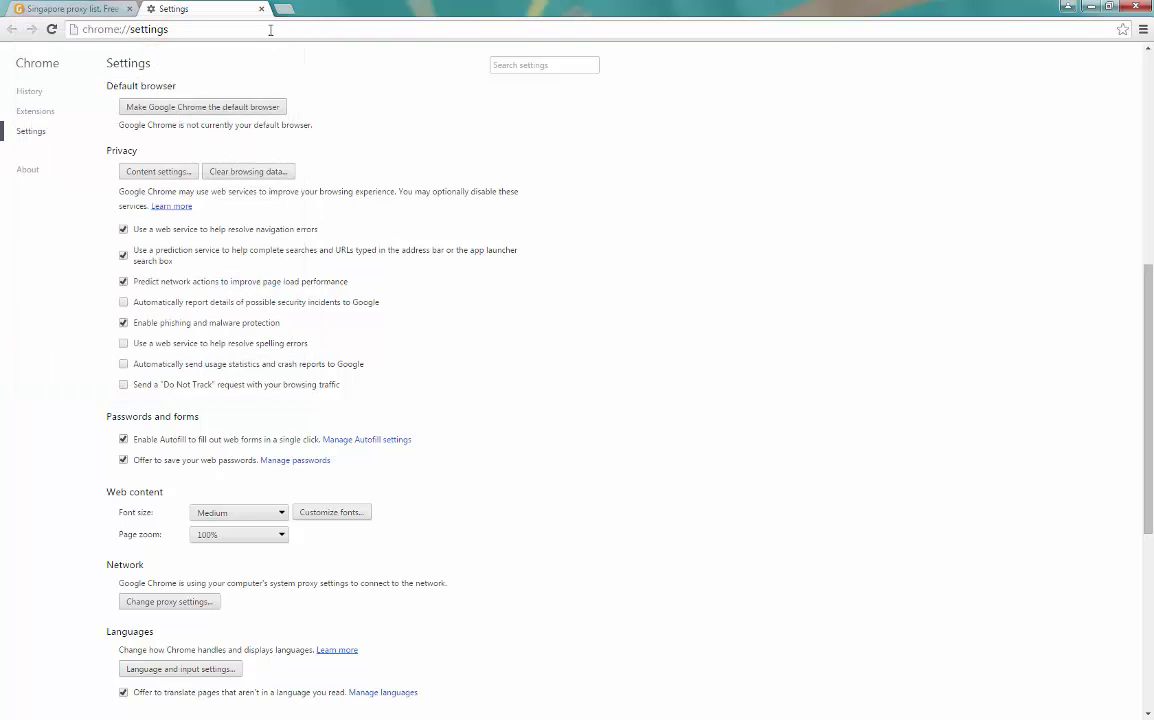
Open odesk.com in a new browser tab
click(279, 11)
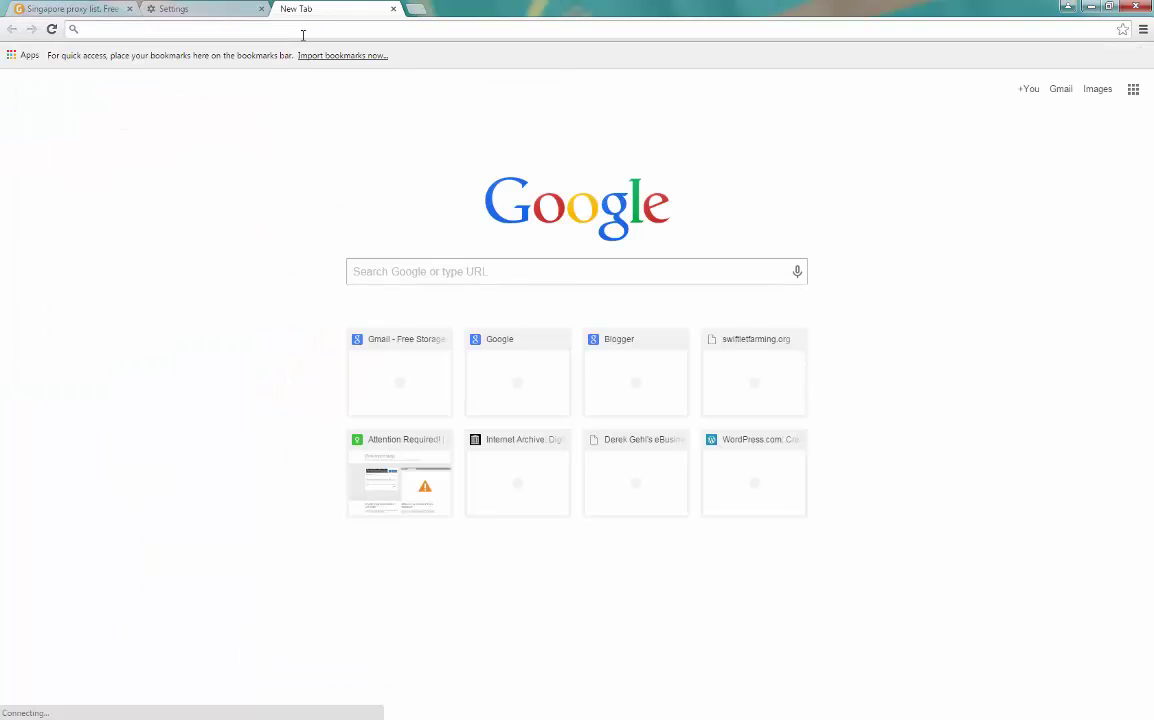
text(odes)
key(Return)
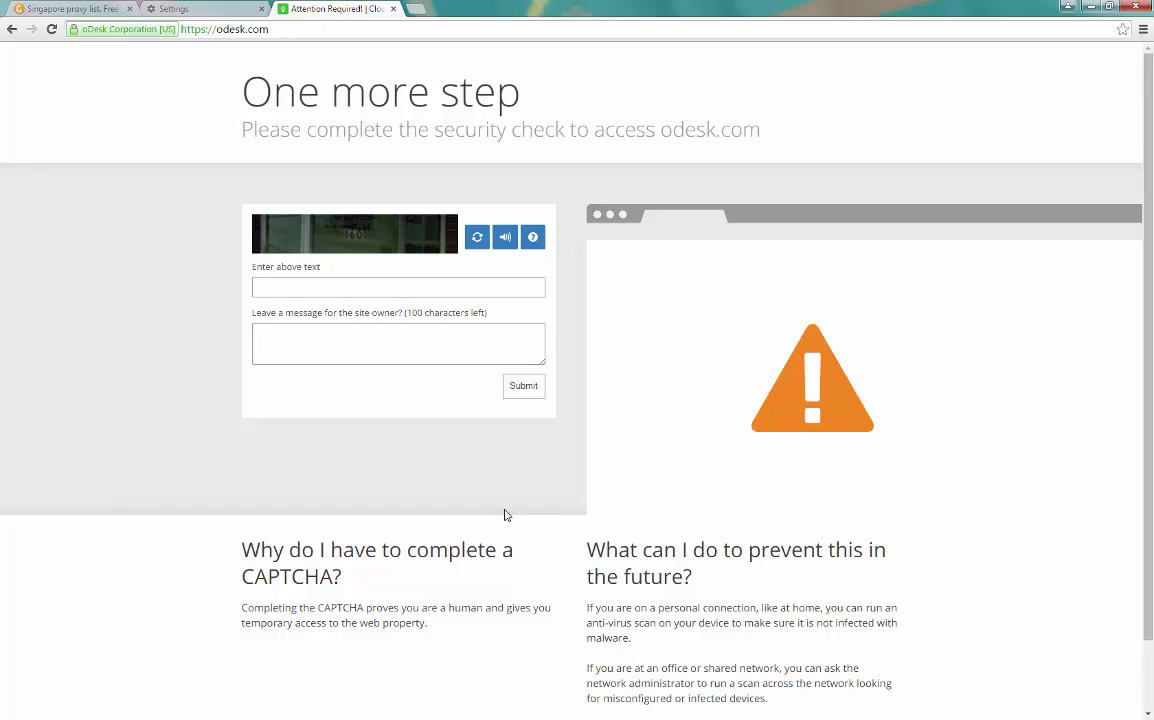
Complete and submit the CAPTCHA security check for odesk.com, and look over the oDesk home page
click(349, 290)
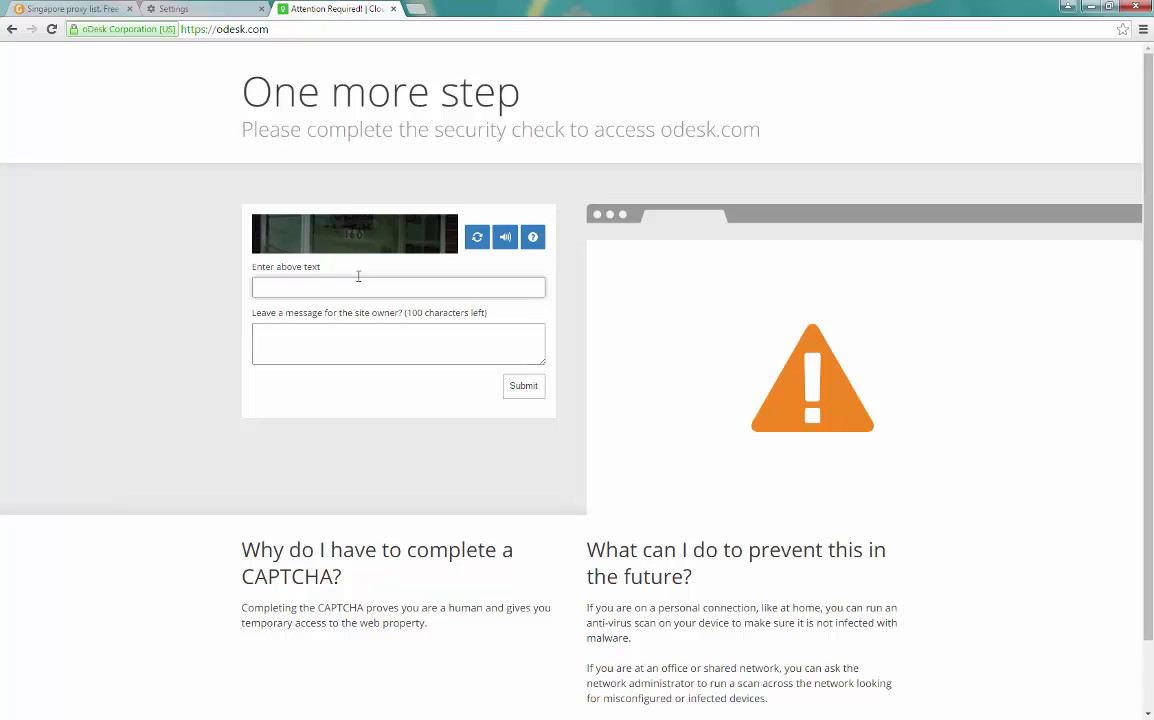
click(516, 391)
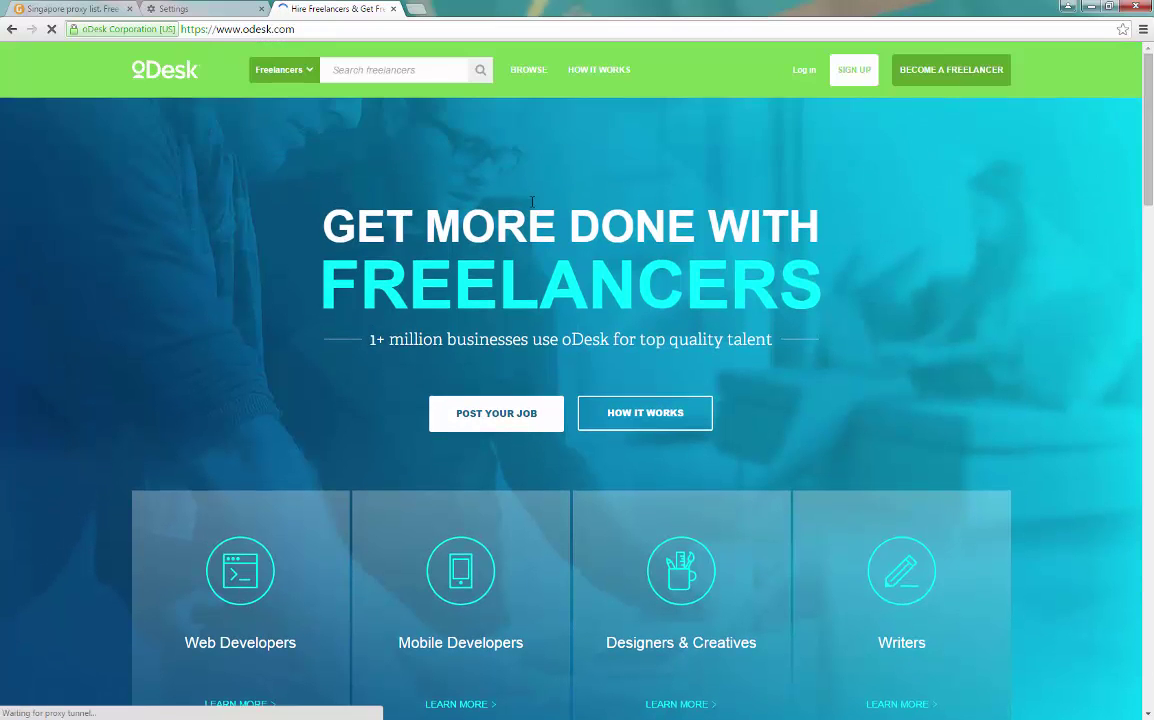
scroll(1150, 175, down, 2)
scroll(1150, 175, up, 2)
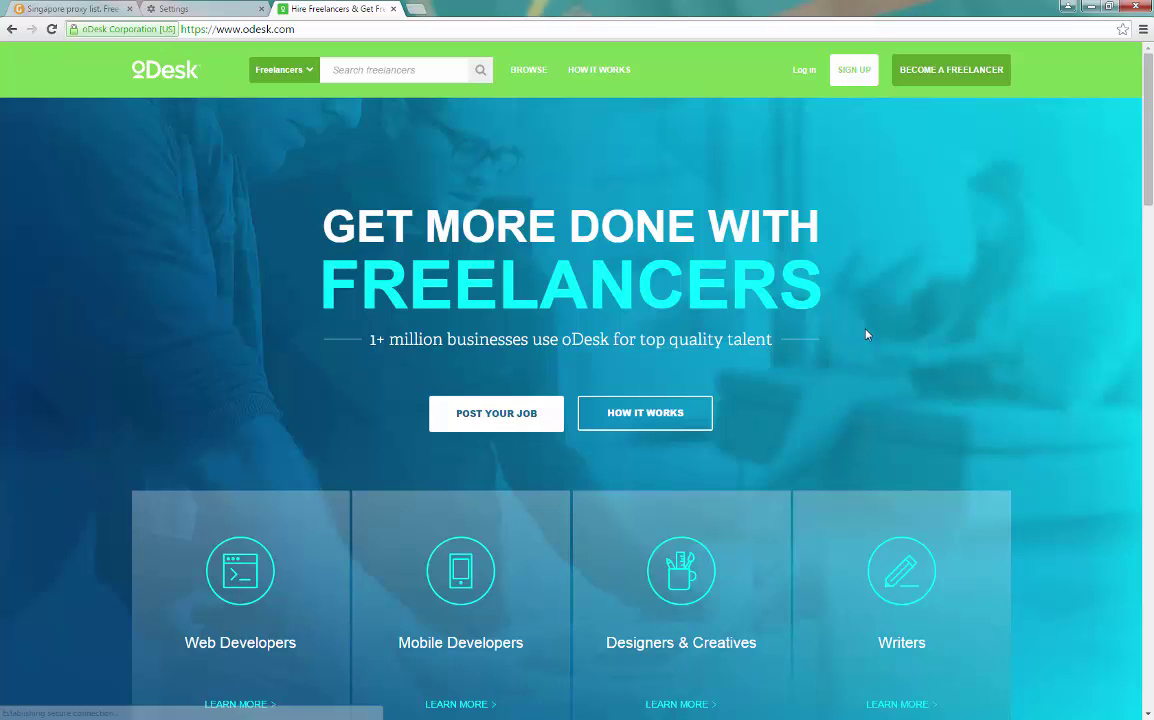
scroll(570, 400, down, 5)
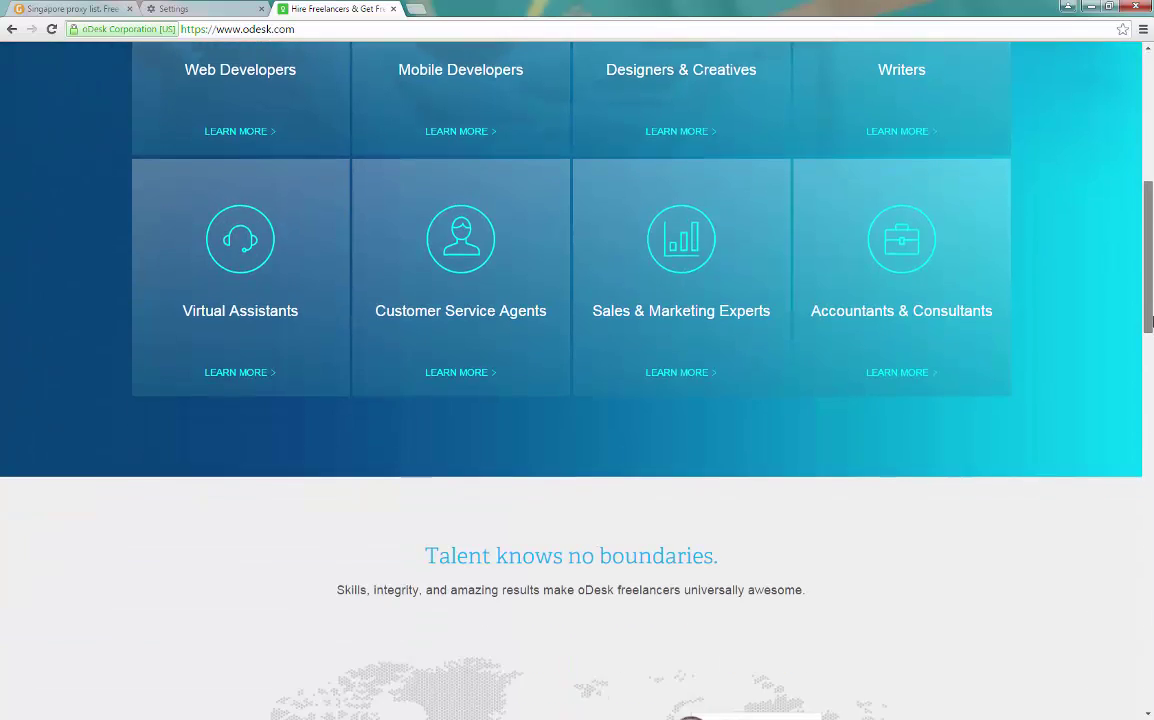
scroll(570, 400, up, 5)
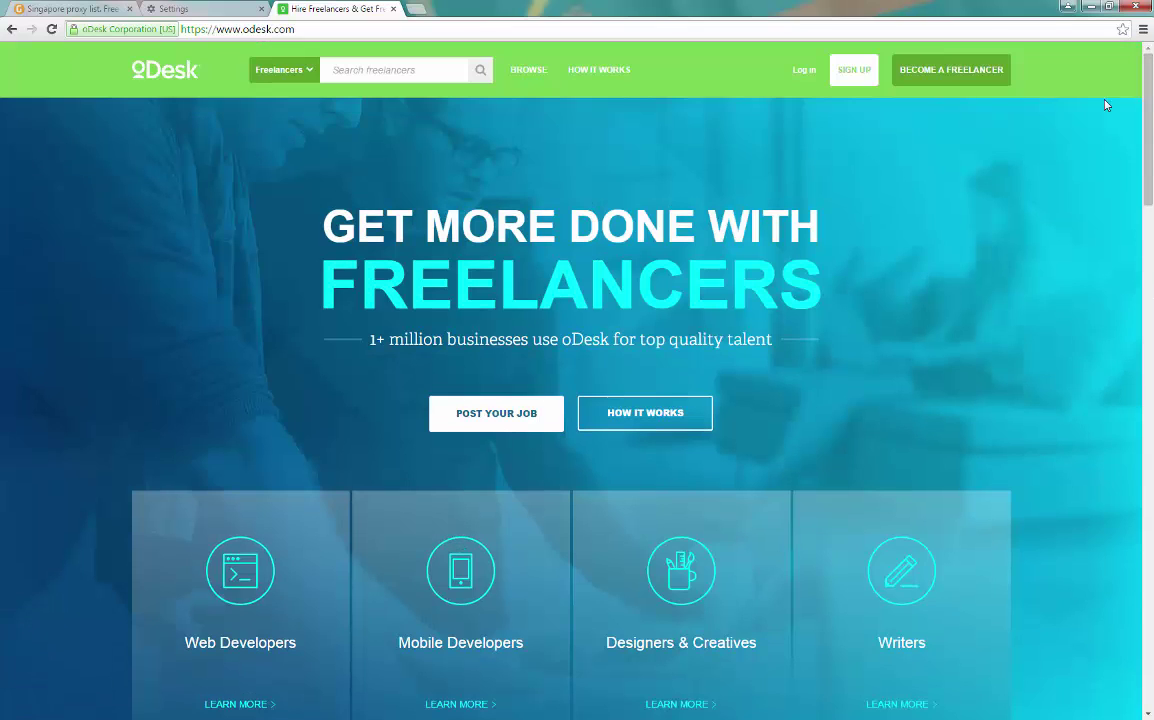
Return to the GatherProxy list of Singapore proxies
click(381, 24)
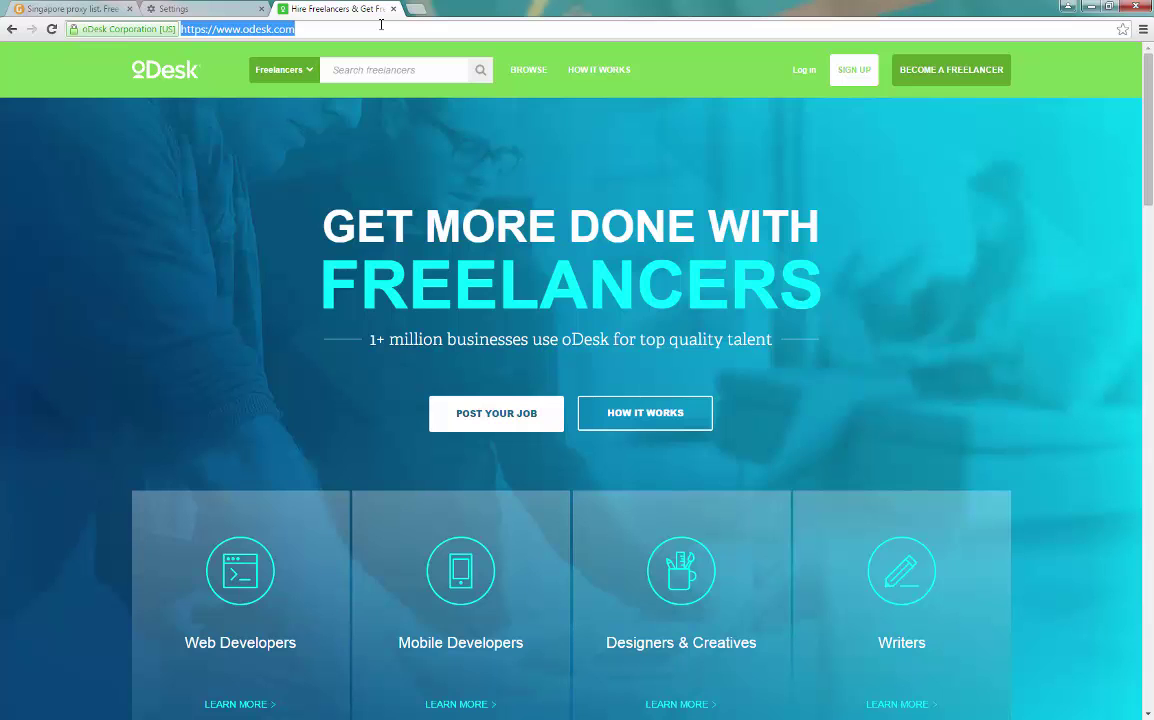
click(70, 9)
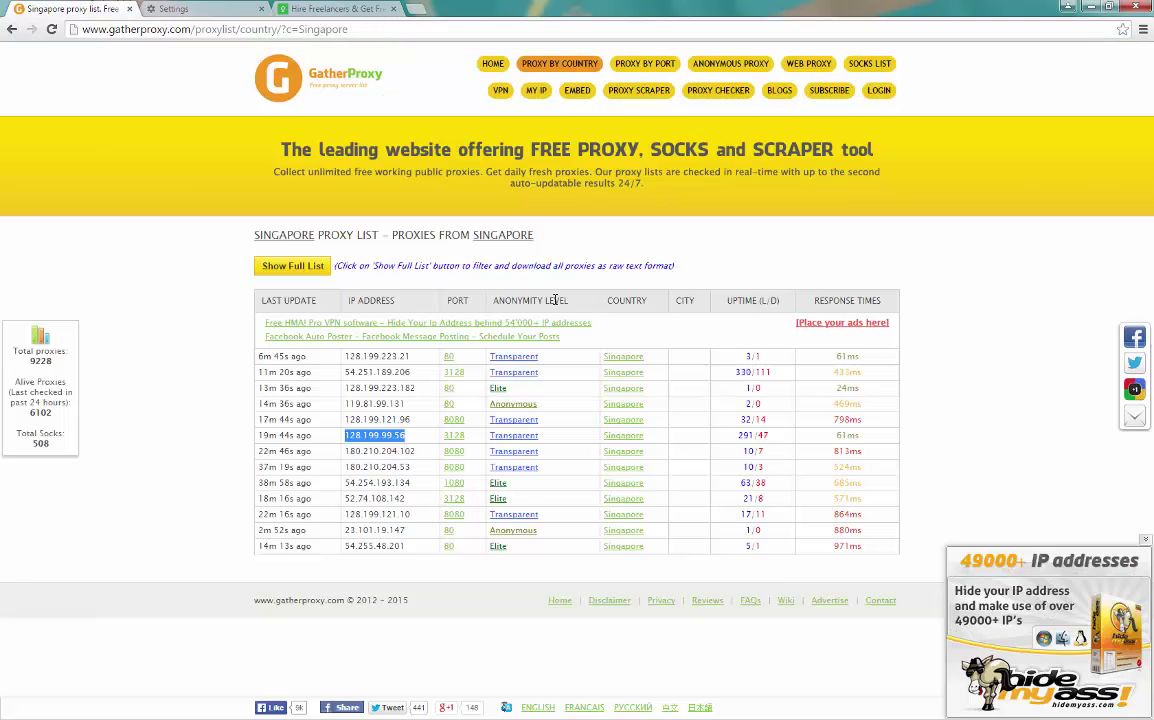